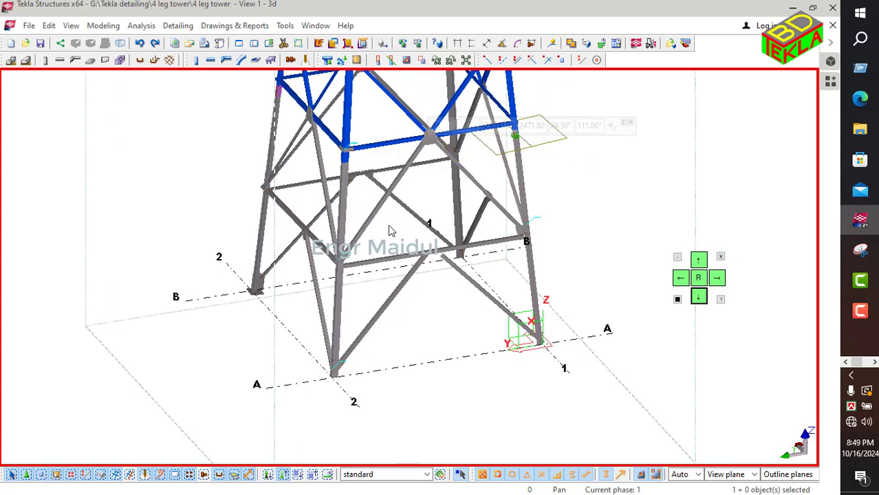
# Step: Insert a Base plate (1042) component on the tower leg, picking the leg and the point at its bottom end
pyautogui.scroll(3, 344, 381)
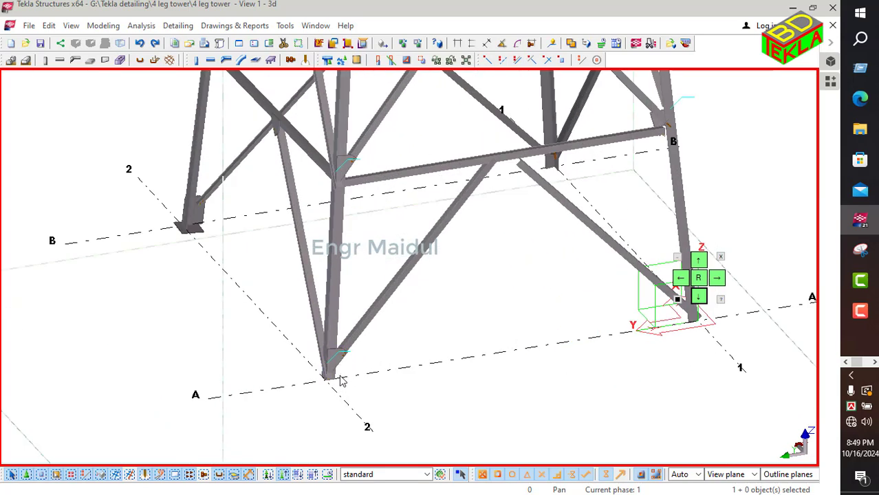
pyautogui.scroll(4, 337, 380)
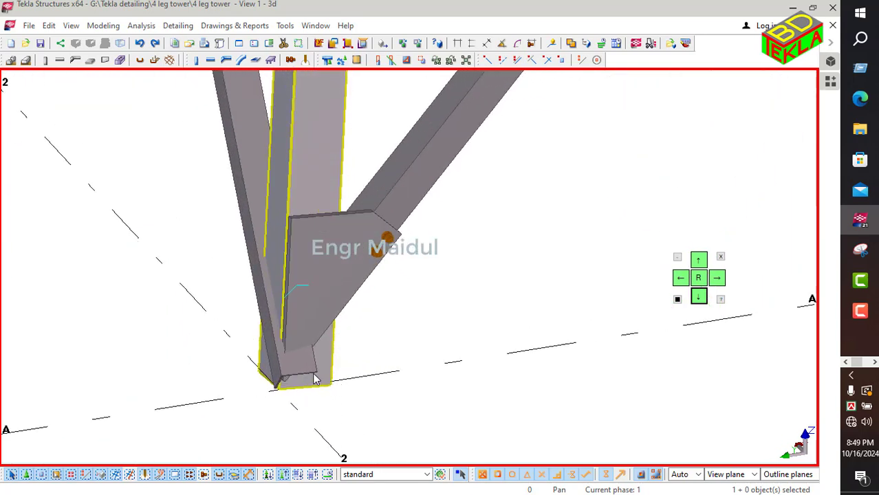
pyautogui.scroll(-5, 316, 379)
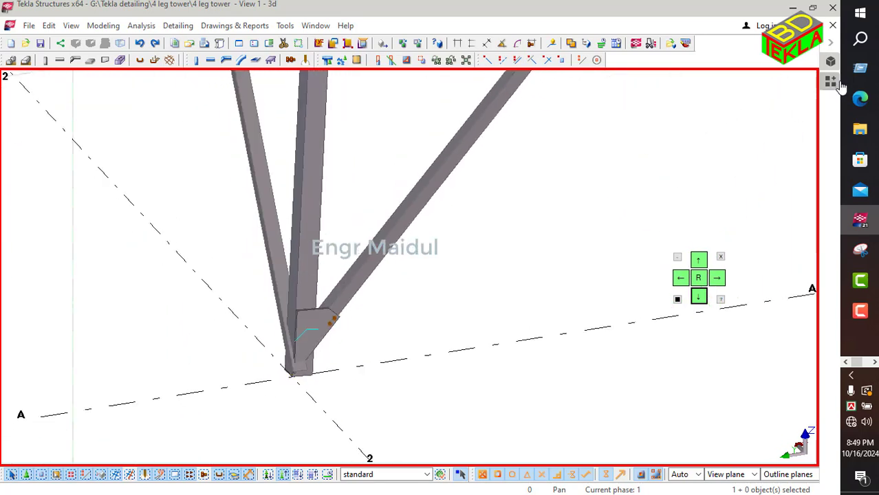
pyautogui.click(833, 81)
pyautogui.click(660, 108)
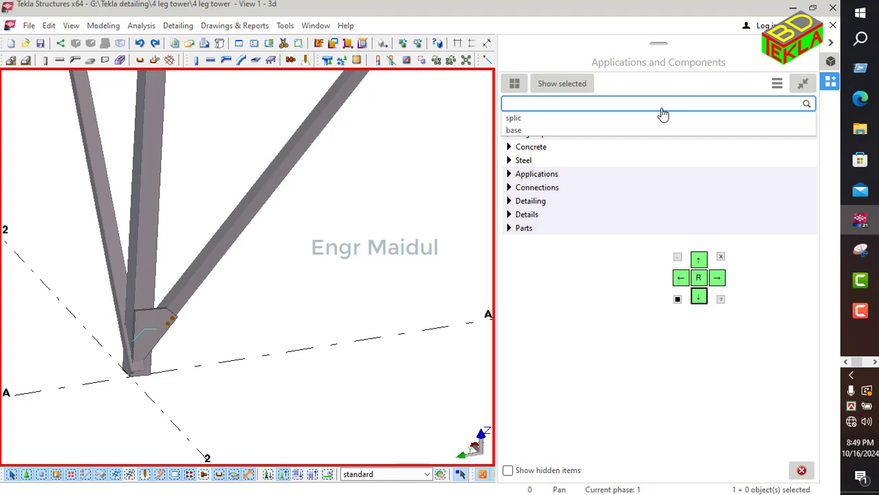
pyautogui.write('10')
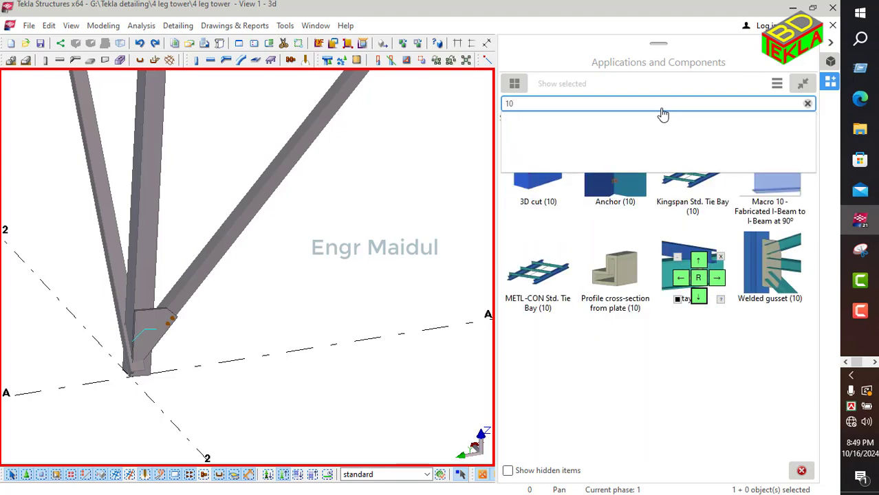
pyautogui.write('42')
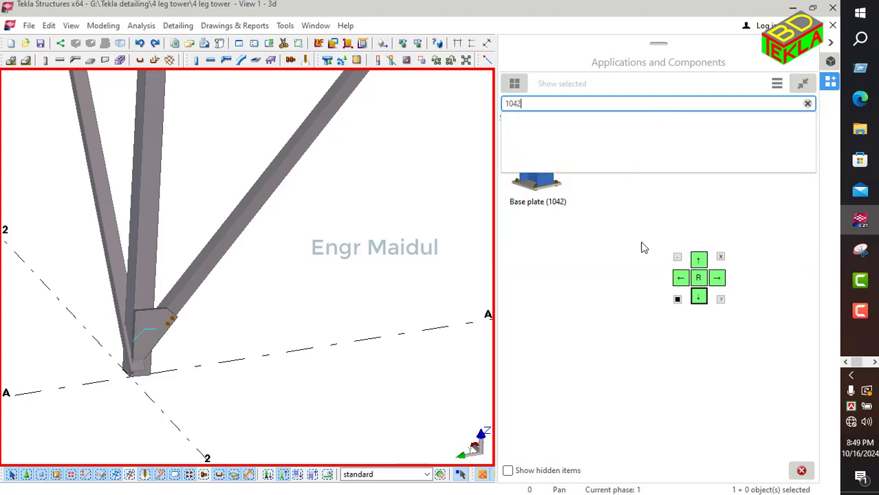
pyautogui.press('Return')
pyautogui.click(529, 179)
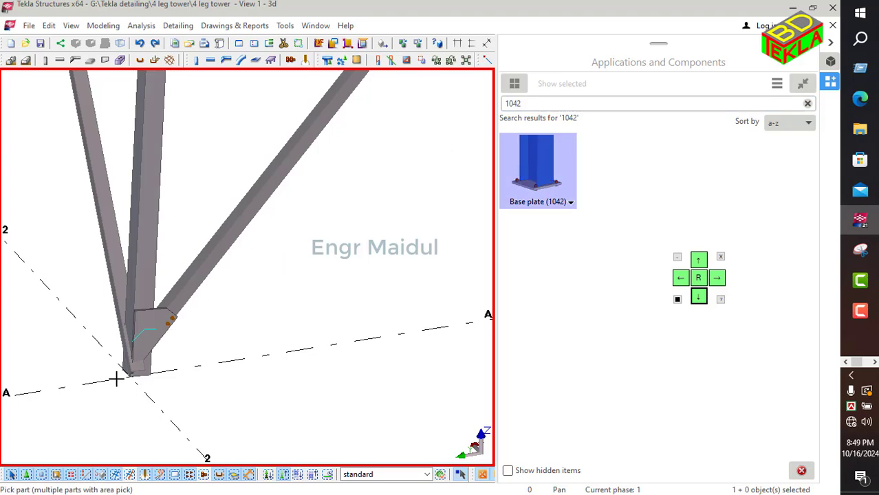
pyautogui.click(148, 273)
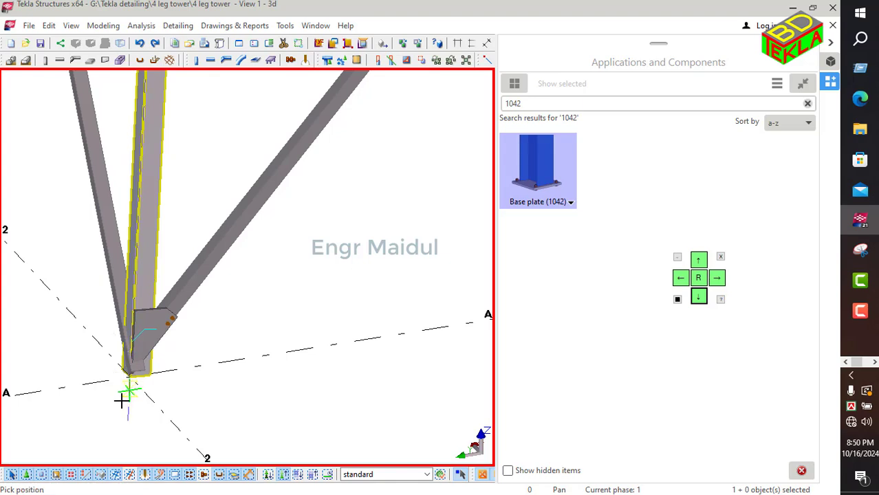
pyautogui.scroll(3, 129, 390)
pyautogui.scroll(2, 129, 390)
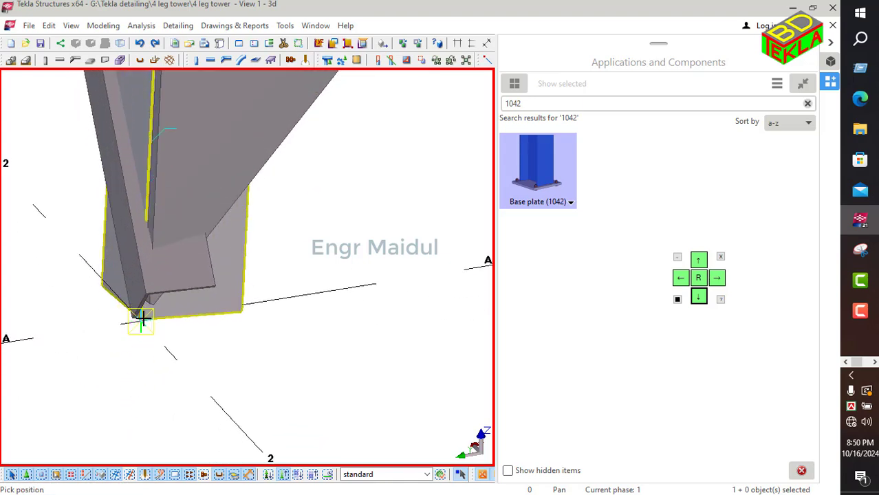
pyautogui.click(141, 315)
pyautogui.scroll(-5, 147, 337)
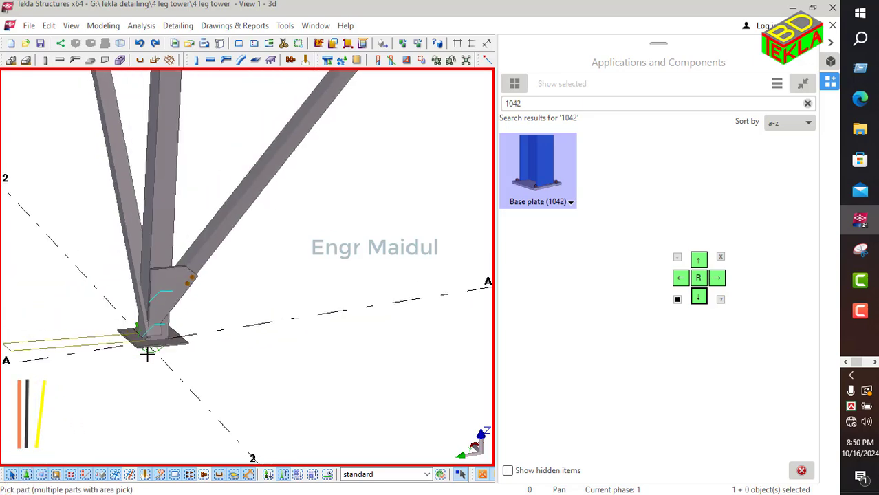
# Step: Open the base plate's properties and set both edge distances to 150 with a 0 vertical offset, then modify it
pyautogui.rightClick(272, 288)
pyautogui.click(289, 285)
pyautogui.scroll(6, 99, 299)
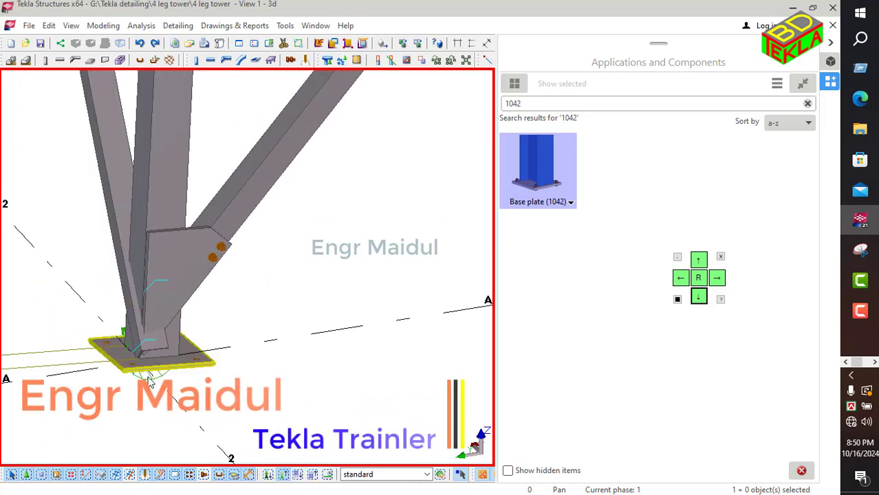
pyautogui.doubleClick(105, 295)
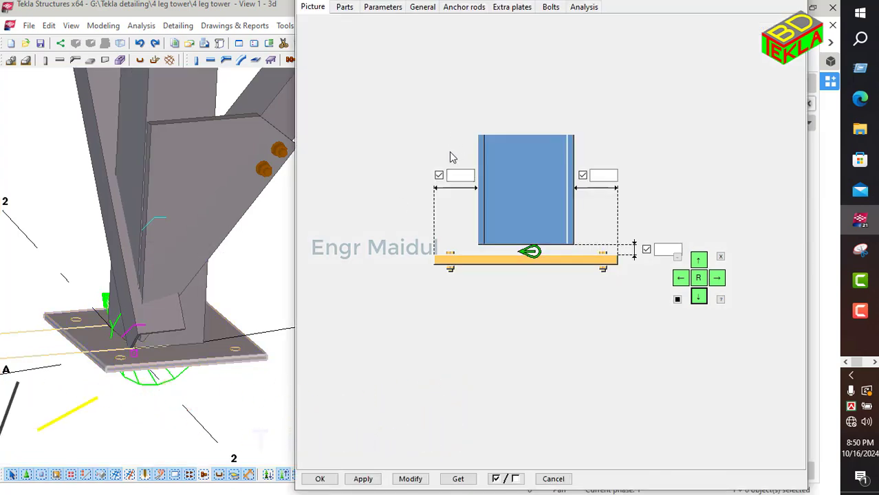
pyautogui.click(658, 249)
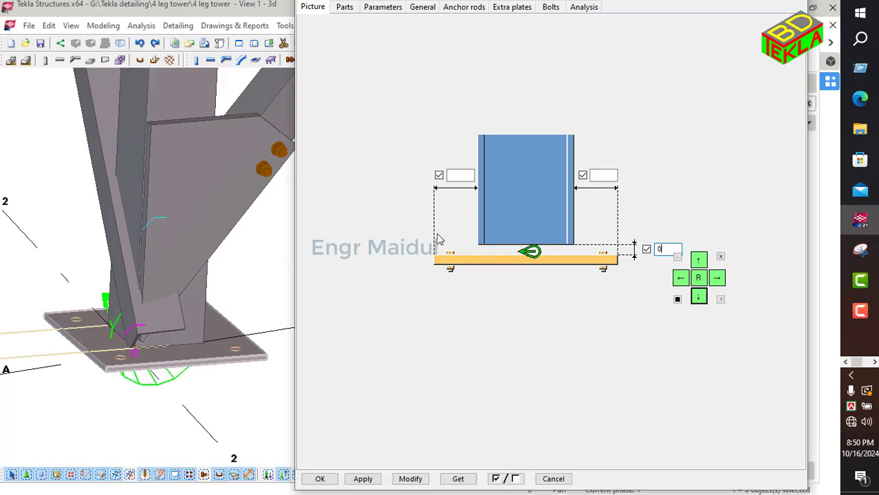
pyautogui.click(456, 176)
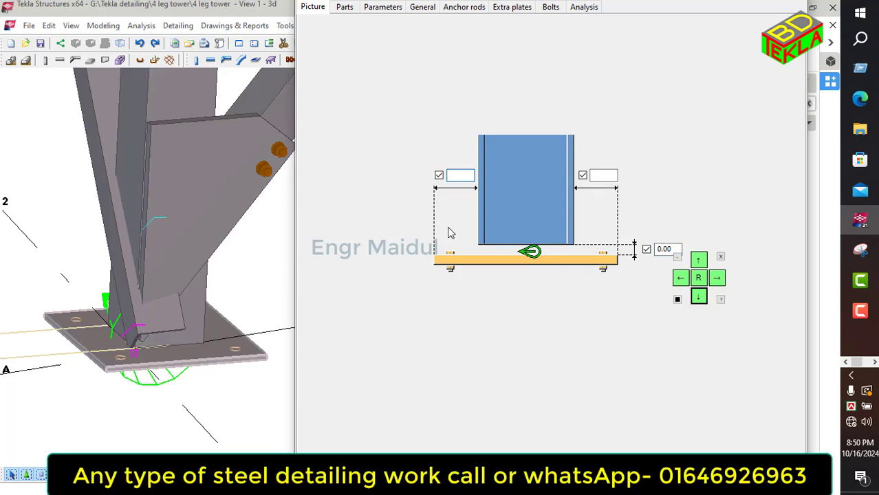
pyautogui.write('300')
pyautogui.moveTo(465, 176); pyautogui.dragTo(430, 181)
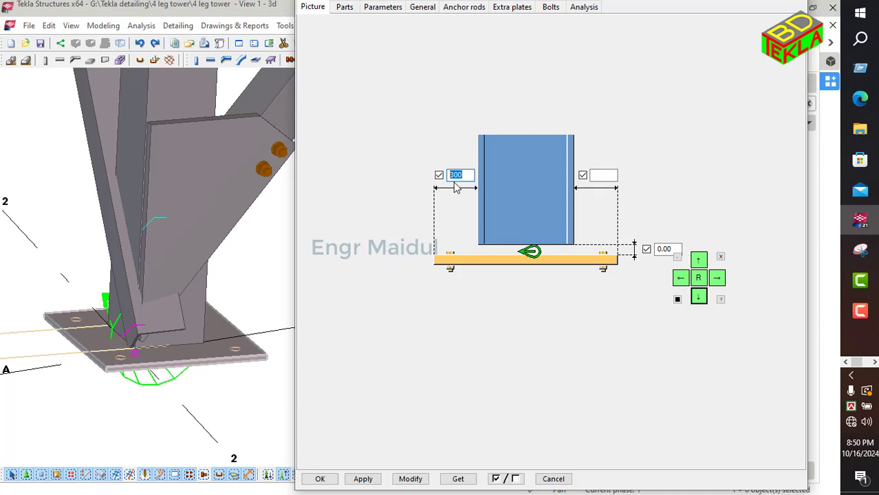
pyautogui.write('15')
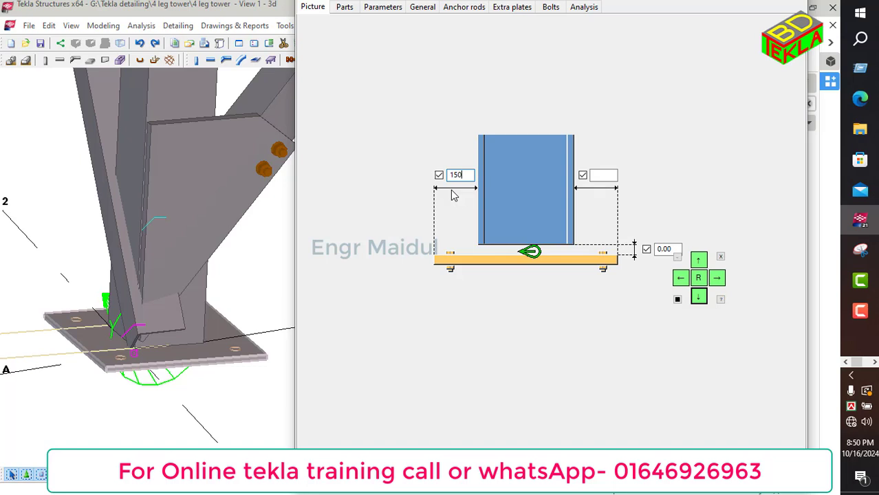
pyautogui.write('0')
pyautogui.click(601, 176)
pyautogui.click(510, 482)
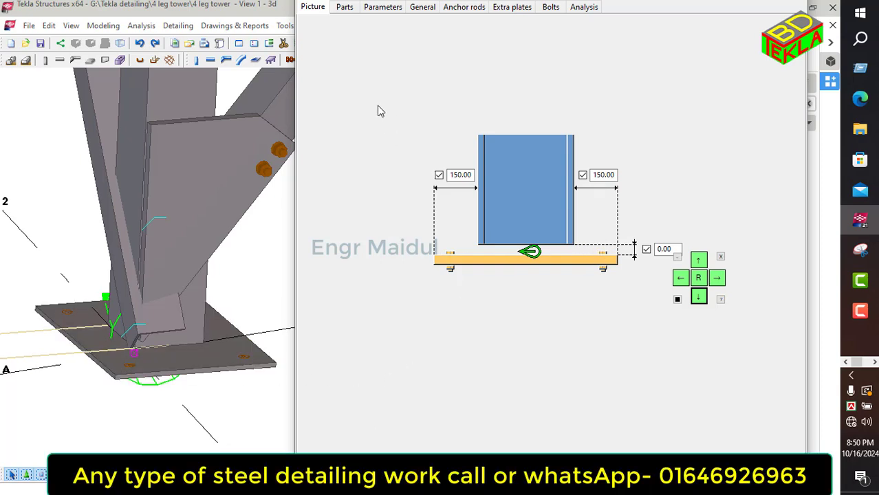
# Step: Set the base plate's thickness to 16, width to 300 and height to 300
pyautogui.click(343, 10)
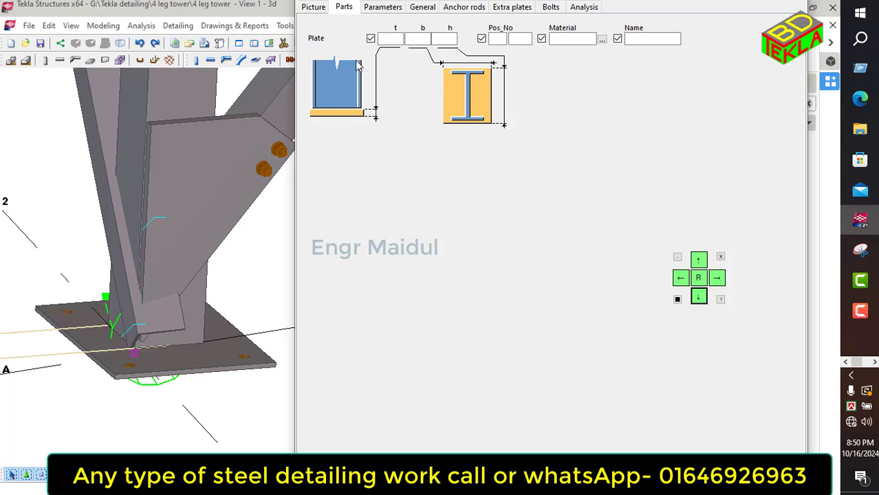
pyautogui.click(390, 40)
pyautogui.click(419, 39)
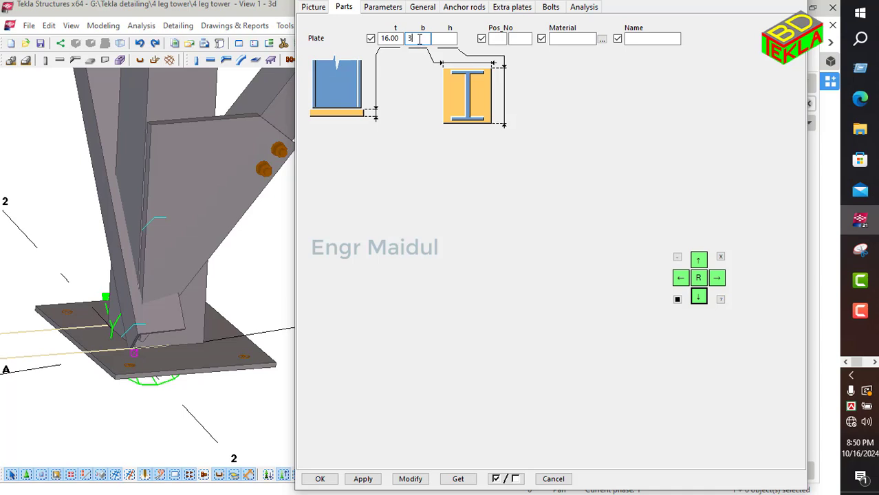
pyautogui.click(450, 38)
pyautogui.write('300')
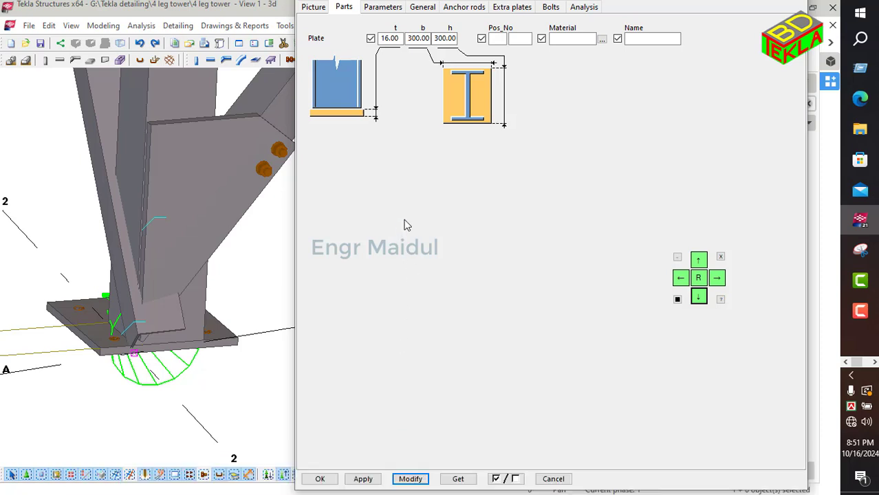
# Step: Clear the plate height value and update the connection
pyautogui.click(436, 39)
pyautogui.doubleClick(436, 39)
pyautogui.press('BackSpace')
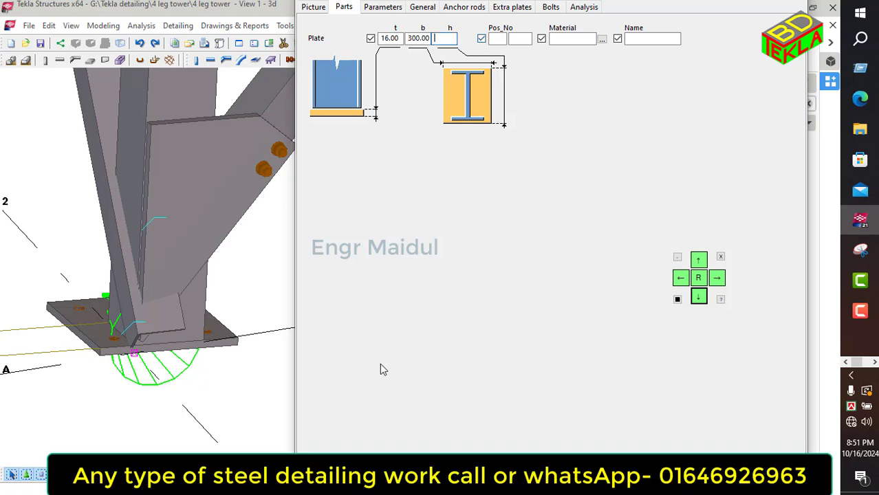
pyautogui.click(493, 479)
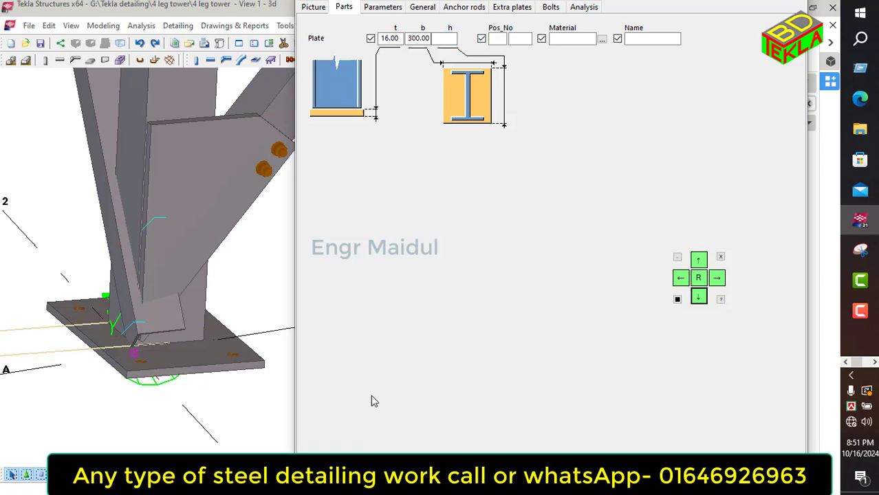
# Step: Rotate and zoom the view around the base plate to inspect it
pyautogui.scroll(-3, 80, 284)
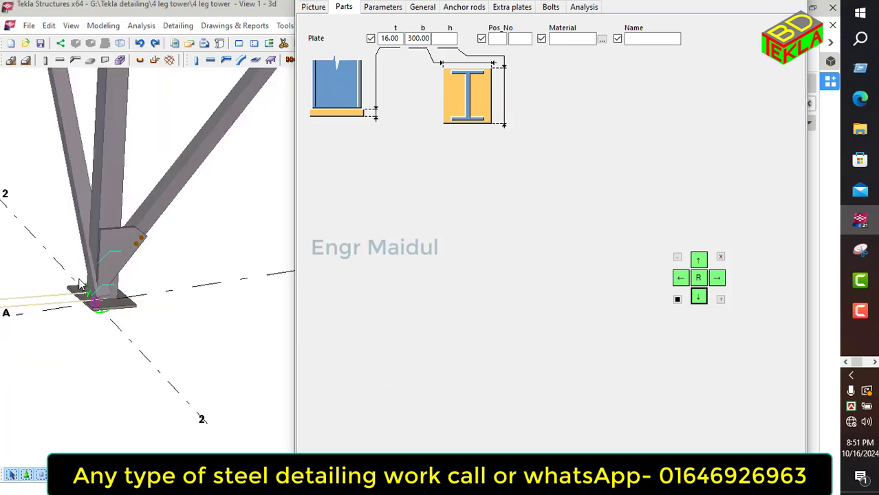
pyautogui.keyDown('ctrl'); pyautogui.moveTo(107, 303); pyautogui.dragTo(160, 340, button='middle'); pyautogui.keyUp('ctrl')
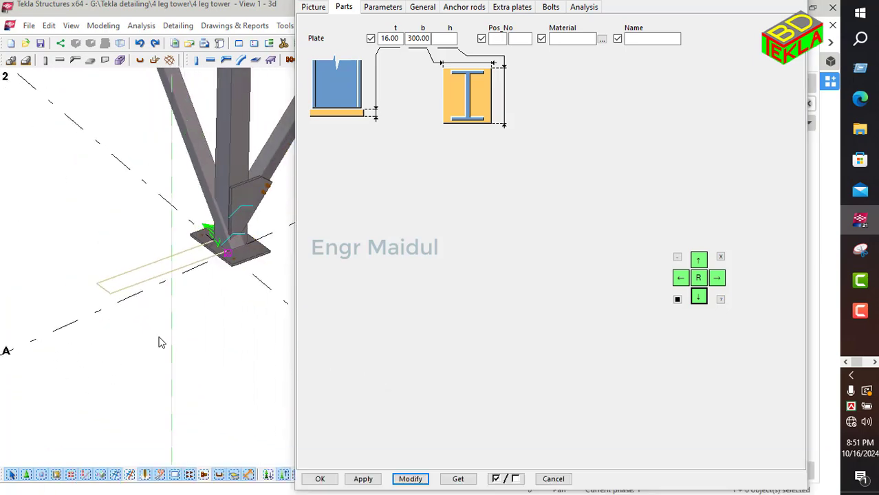
pyautogui.press('v')
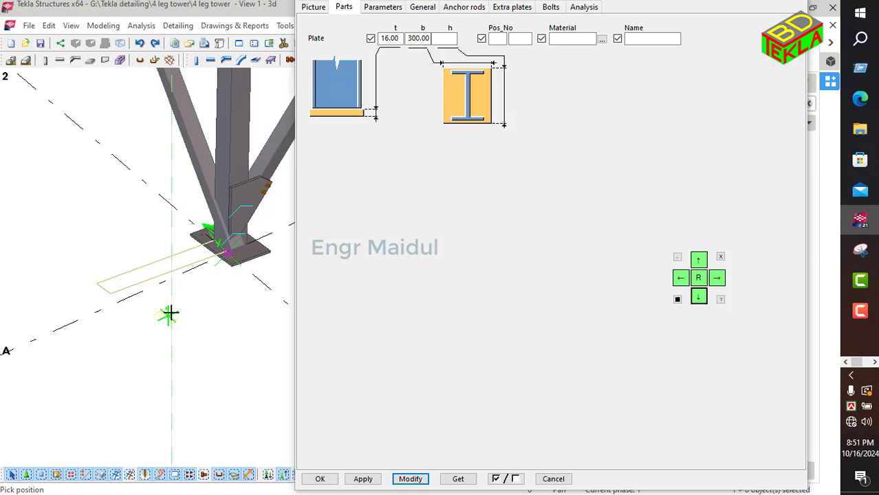
pyautogui.click(217, 237)
pyautogui.keyDown('ctrl'); pyautogui.moveTo(186, 303); pyautogui.dragTo(335, 333, button='middle'); pyautogui.keyUp('ctrl')
pyautogui.keyDown('ctrl'); pyautogui.moveTo(219, 285); pyautogui.dragTo(307, 195, button='middle'); pyautogui.keyUp('ctrl')
pyautogui.scroll(2, 257, 223)
# Step: Clear the plate width and set the plate height to 300
pyautogui.click(408, 39)
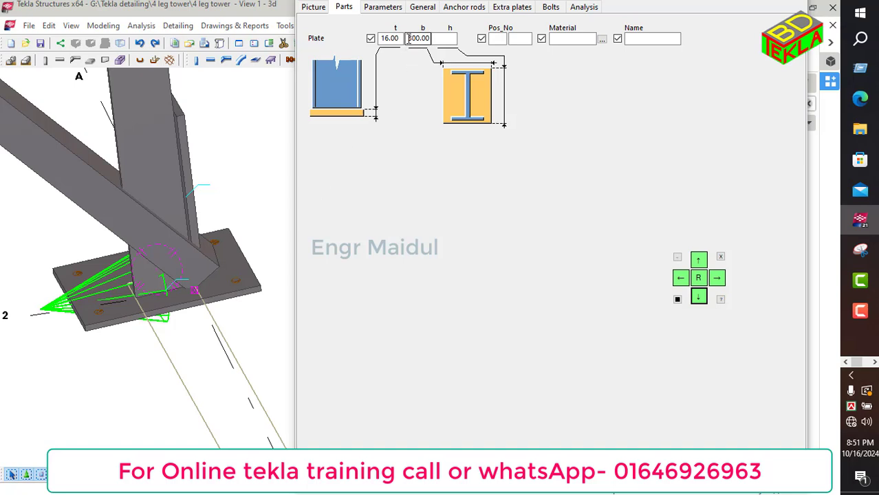
pyautogui.moveTo(408, 39); pyautogui.dragTo(437, 47)
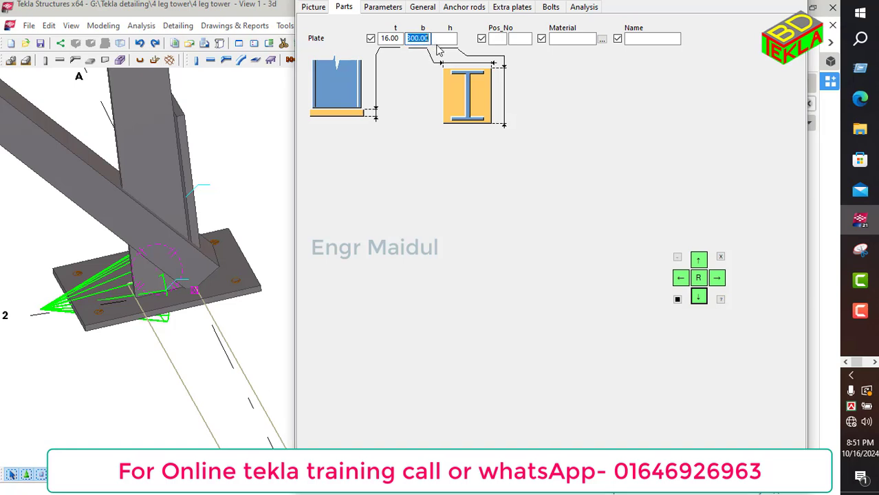
pyautogui.press('BackSpace')
pyautogui.click(447, 39)
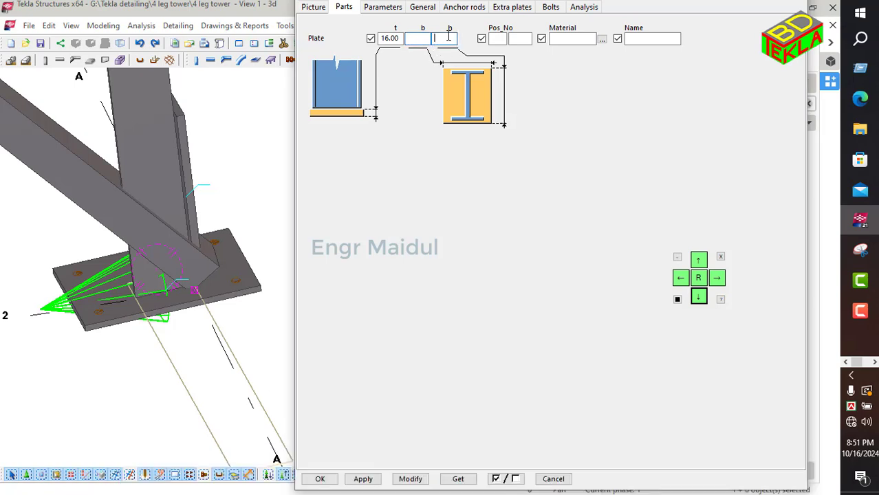
pyautogui.write('3')
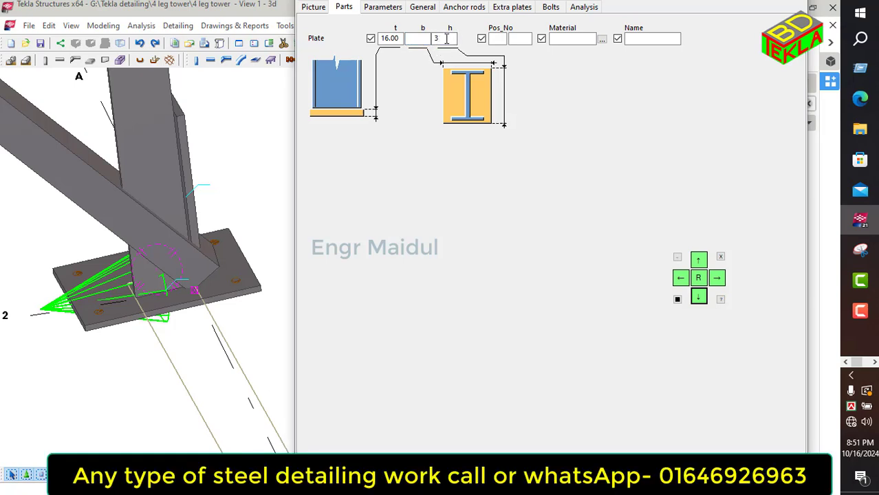
pyautogui.write('00')
pyautogui.press('Return')
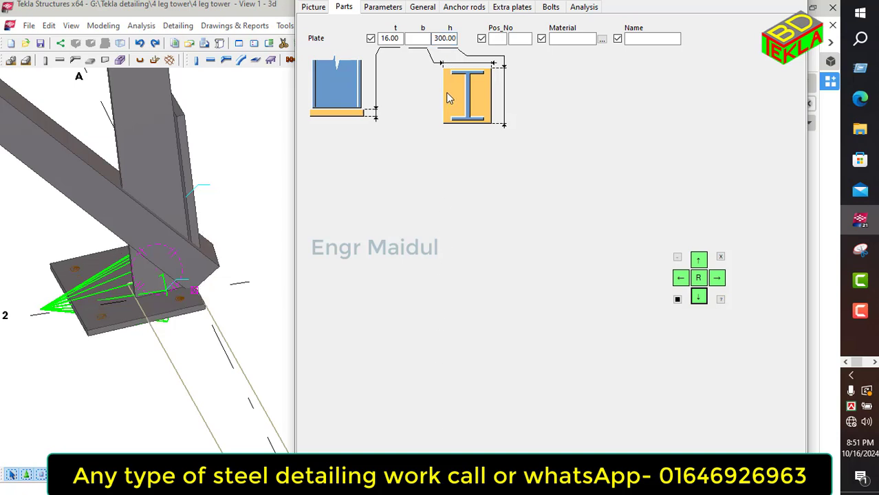
# Step: Clear both edge distances of the base plate and return to the parts settings
pyautogui.click(319, 10)
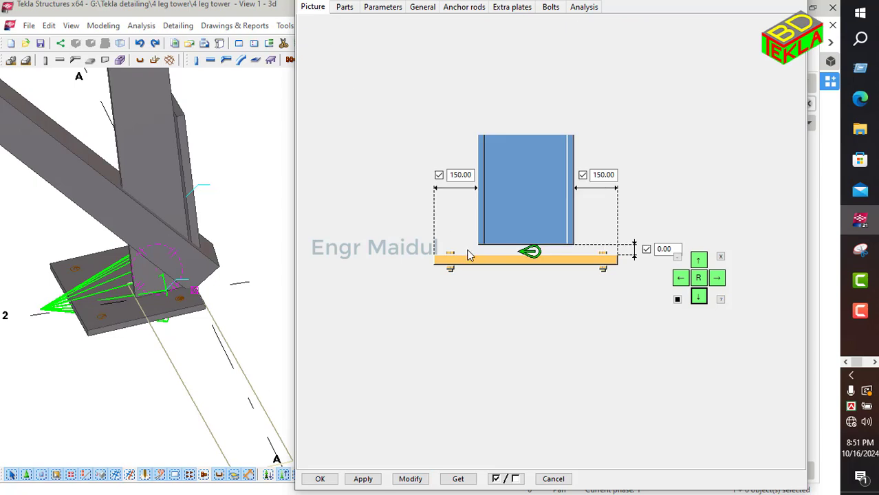
pyautogui.moveTo(449, 175); pyautogui.dragTo(480, 179)
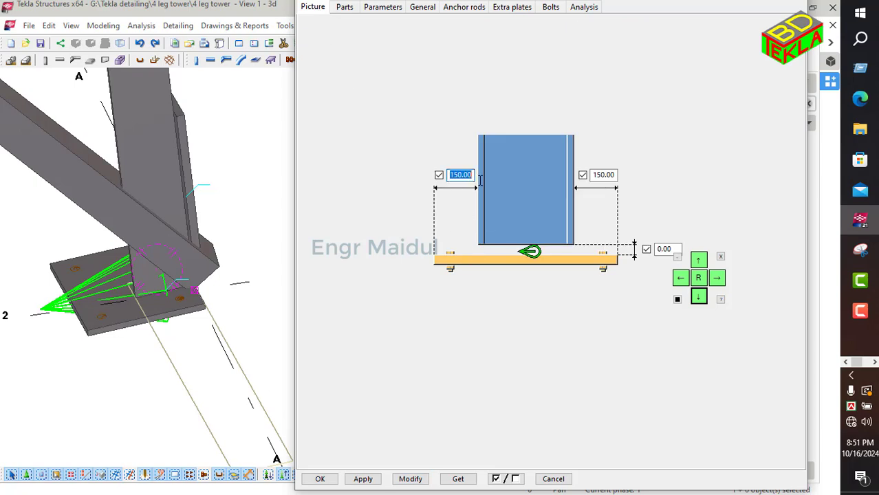
pyautogui.press('BackSpace')
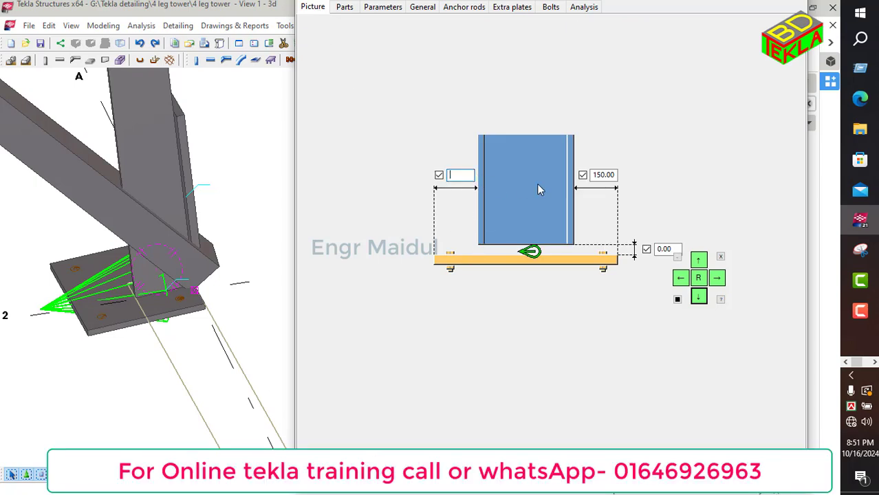
pyautogui.moveTo(591, 175); pyautogui.dragTo(622, 180)
pyautogui.press('BackSpace')
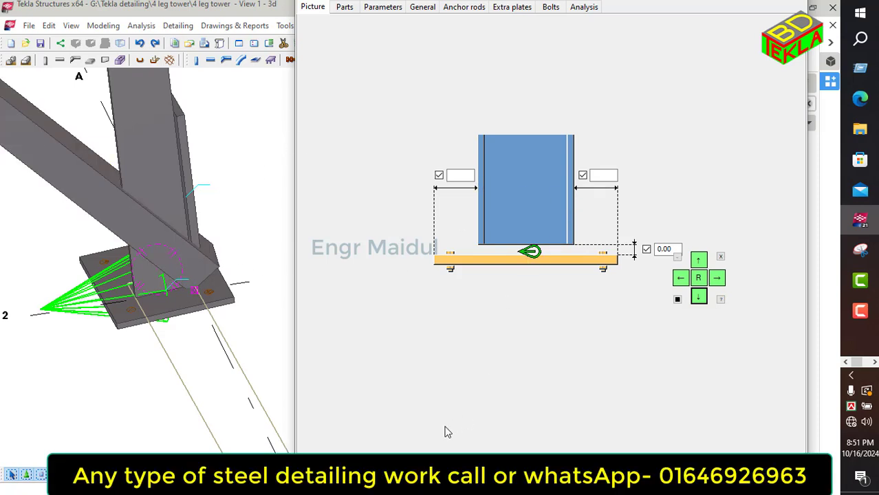
pyautogui.click(343, 9)
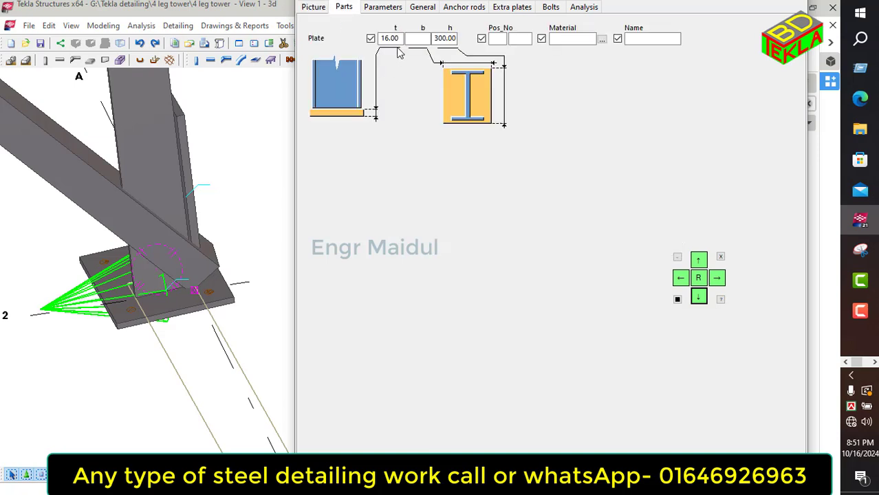
# Step: Set the base plate width to 300 and update the connection
pyautogui.click(419, 39)
pyautogui.write('300')
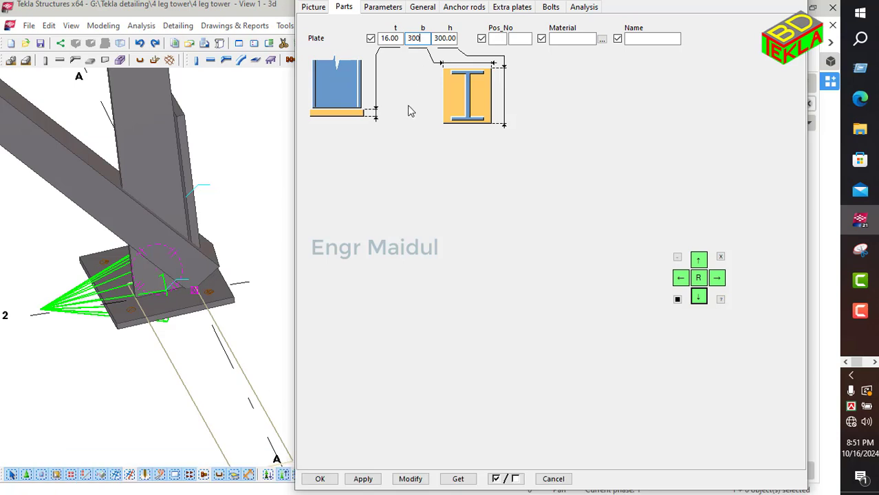
pyautogui.click(413, 479)
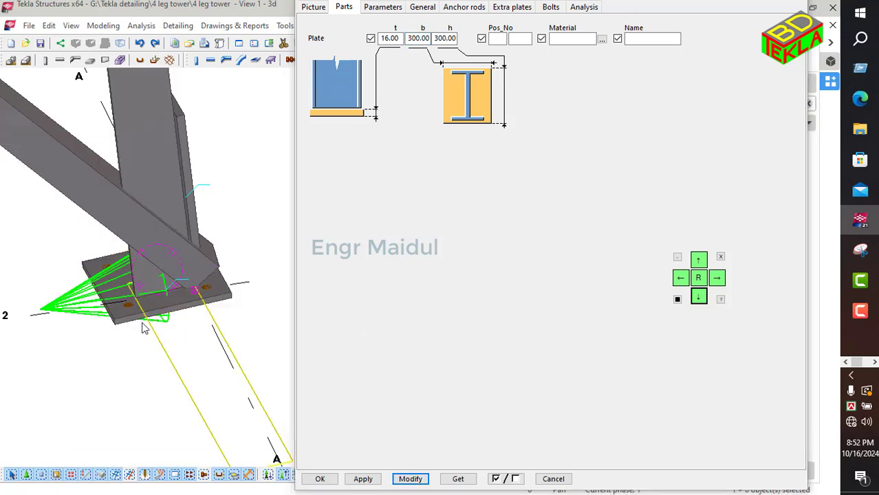
# Step: Set the base plate to be created with anchor rods and update the connection
pyautogui.scroll(-4, 143, 326)
pyautogui.keyDown('ctrl'); pyautogui.moveTo(143, 327); pyautogui.dragTo(14, 365, button='middle'); pyautogui.keyUp('ctrl')
pyautogui.keyDown('ctrl'); pyautogui.moveTo(210, 322); pyautogui.dragTo(240, 321, button='middle'); pyautogui.keyUp('ctrl')
pyautogui.scroll(5, 240, 322)
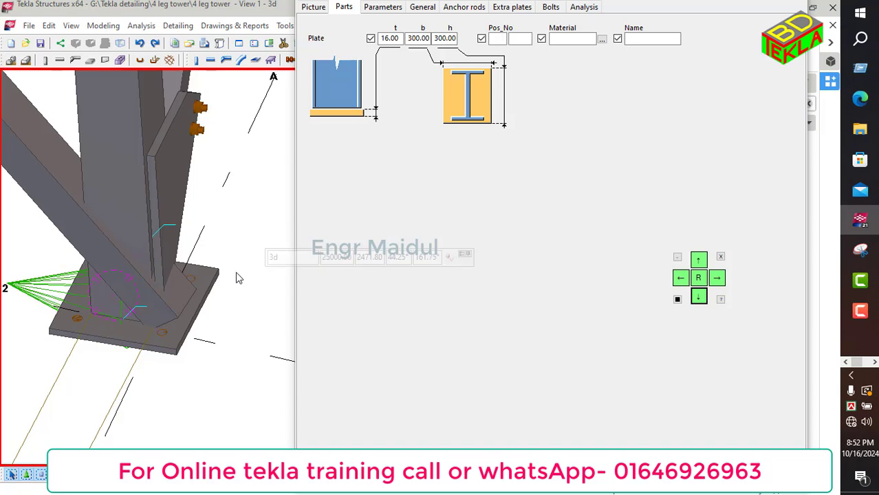
pyautogui.scroll(-1, 265, 258)
pyautogui.click(388, 8)
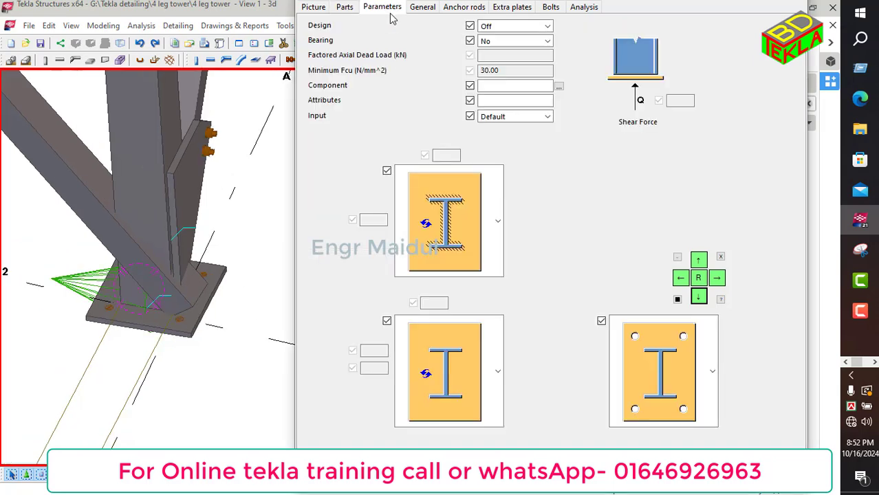
pyautogui.click(422, 8)
pyautogui.click(462, 10)
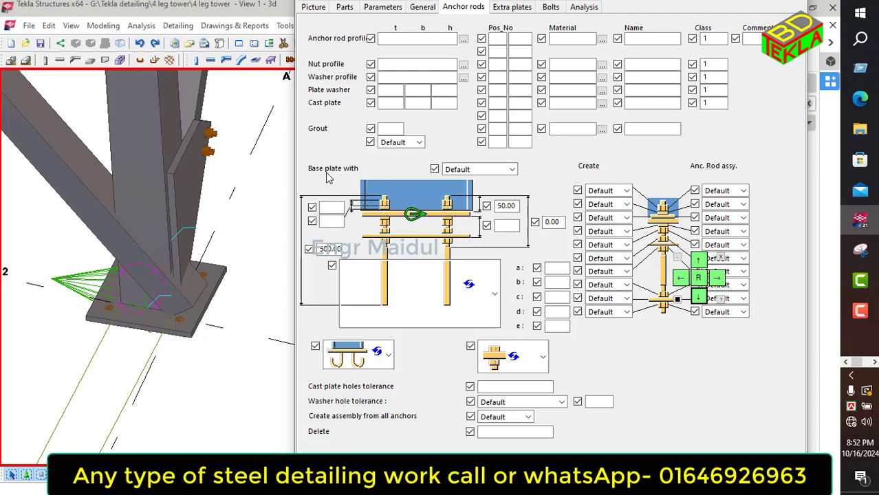
pyautogui.click(481, 172)
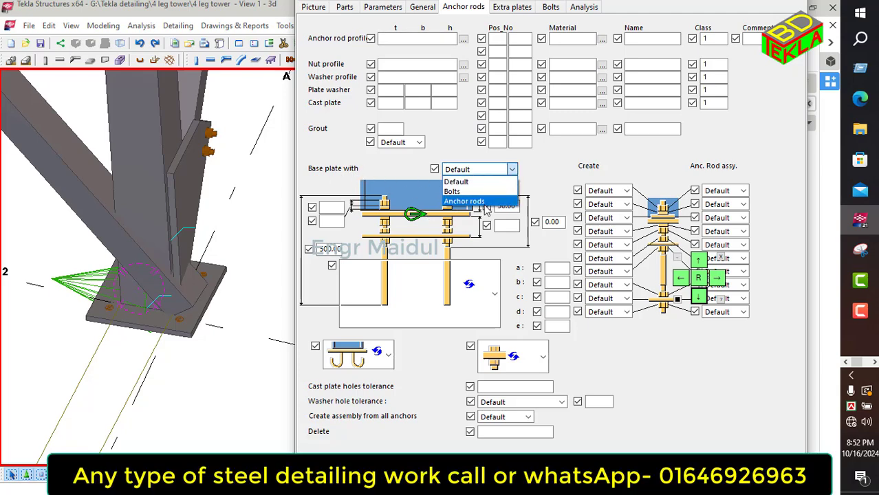
pyautogui.click(481, 202)
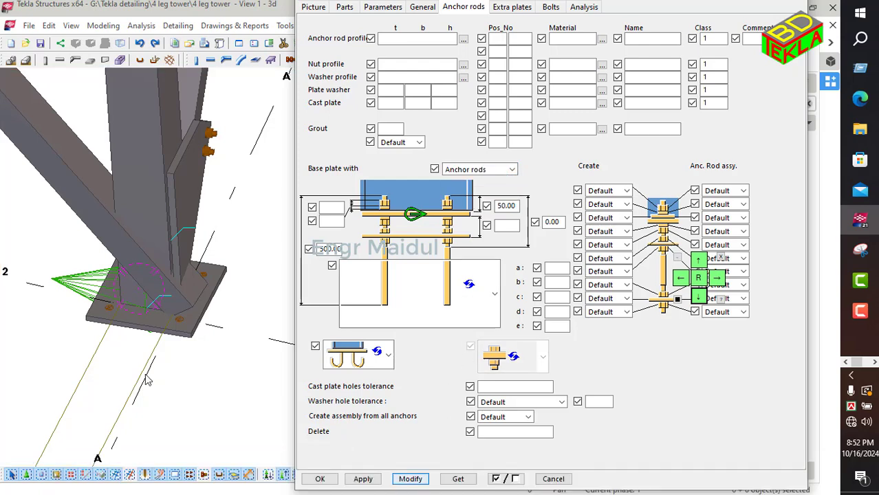
pyautogui.click(87, 292)
pyautogui.click(410, 479)
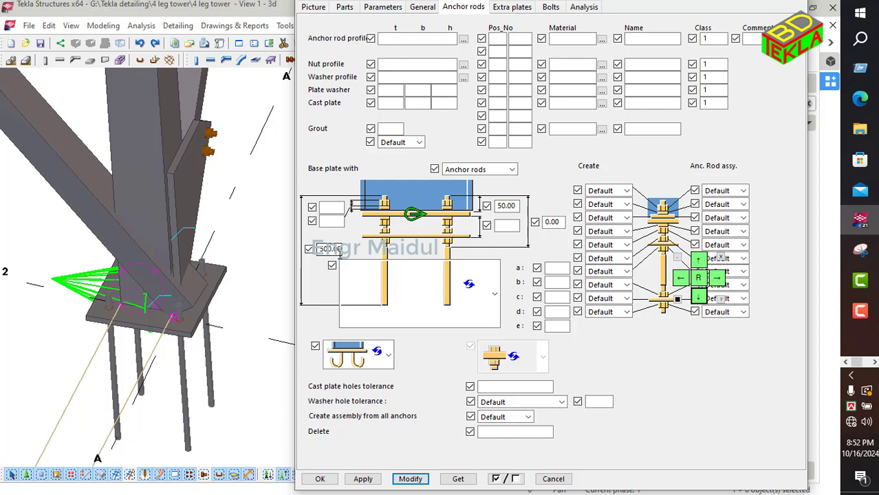
# Step: Set the anchor rod dimensions to 100, 120, 20 and 5 and update the connection
pyautogui.click(334, 208)
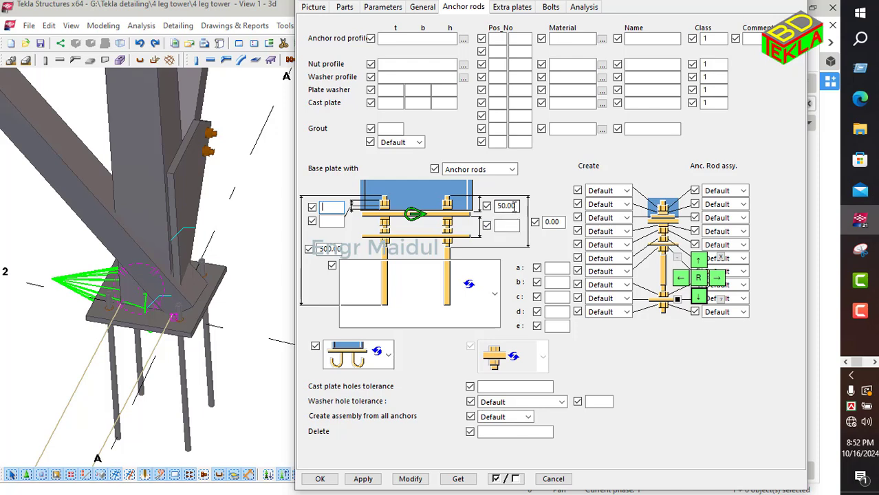
pyautogui.moveTo(520, 205); pyautogui.dragTo(484, 219)
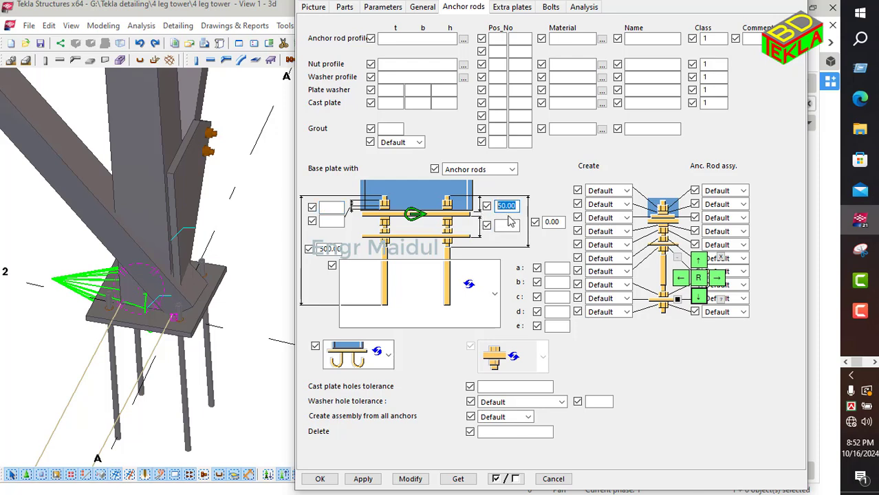
pyautogui.write('100')
pyautogui.moveTo(561, 222); pyautogui.dragTo(536, 223)
pyautogui.write('1')
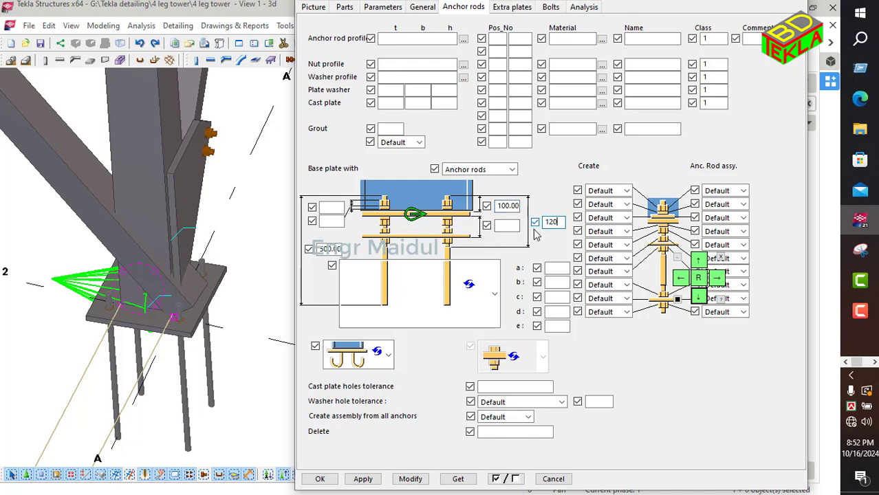
pyautogui.click(333, 211)
pyautogui.write('20')
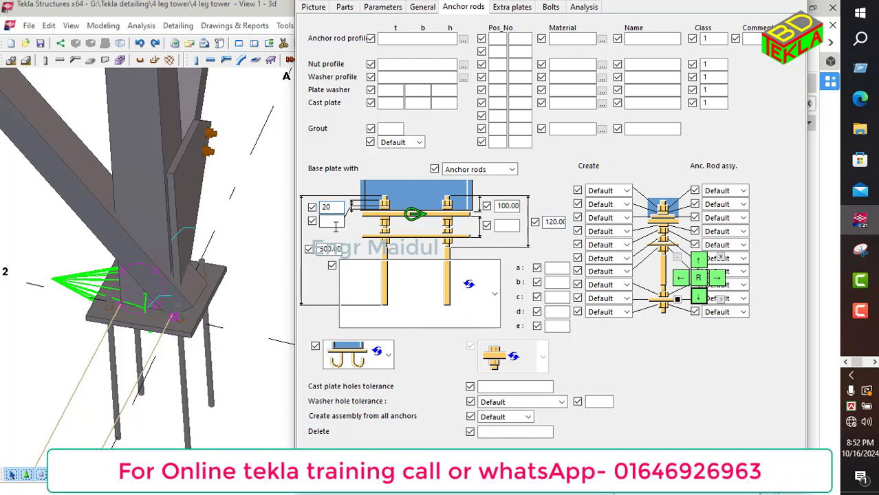
pyautogui.click(336, 223)
pyautogui.click(405, 474)
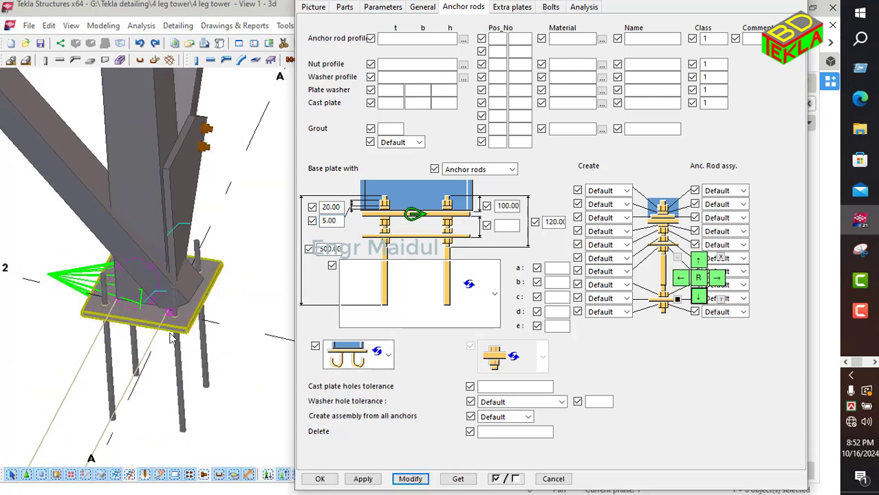
# Step: Change the two anchor rod edge dimensions to 75 and 100
pyautogui.keyDown('ctrl'); pyautogui.moveTo(172, 337); pyautogui.dragTo(234, 265, button='middle'); pyautogui.keyUp('ctrl')
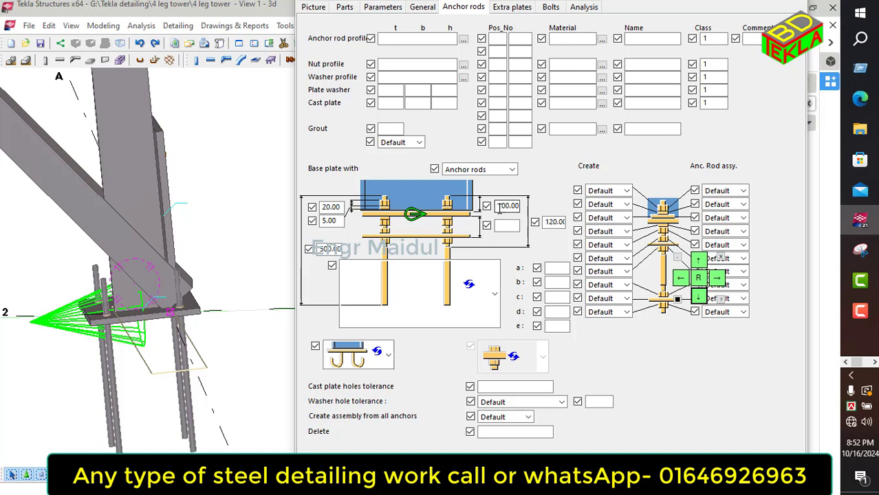
pyautogui.moveTo(495, 209); pyautogui.dragTo(547, 208)
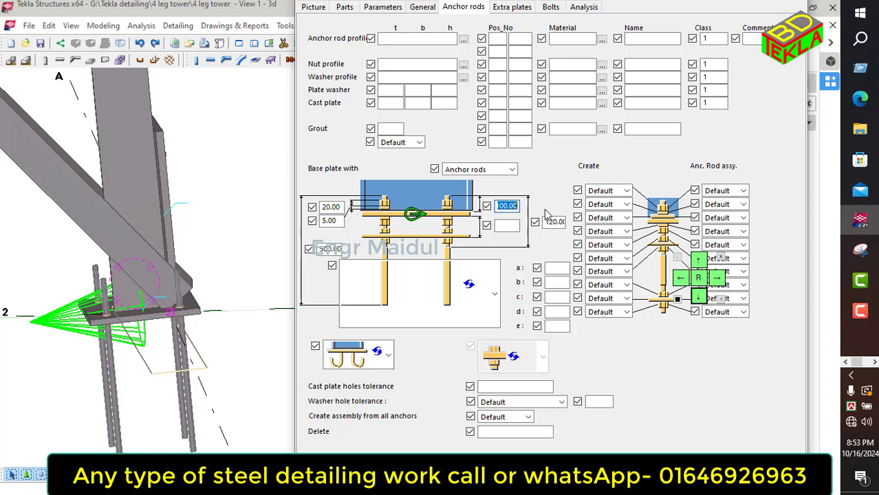
pyautogui.write('75')
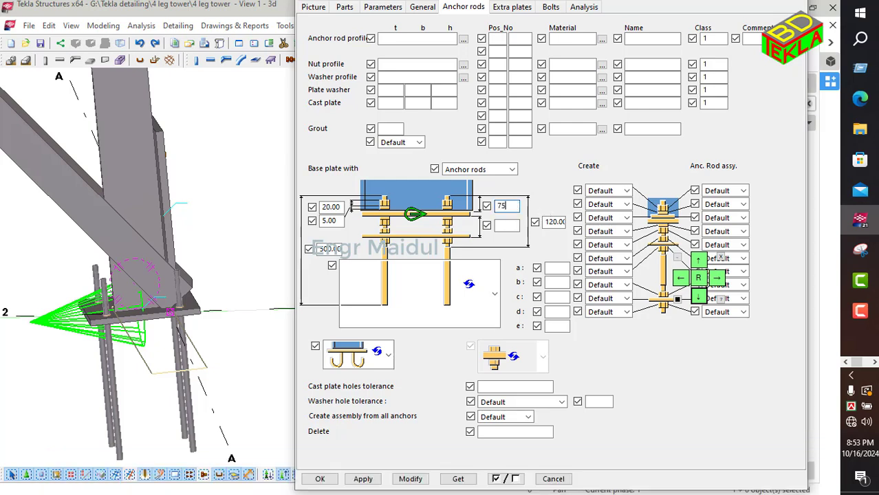
pyautogui.moveTo(545, 221); pyautogui.dragTo(585, 227)
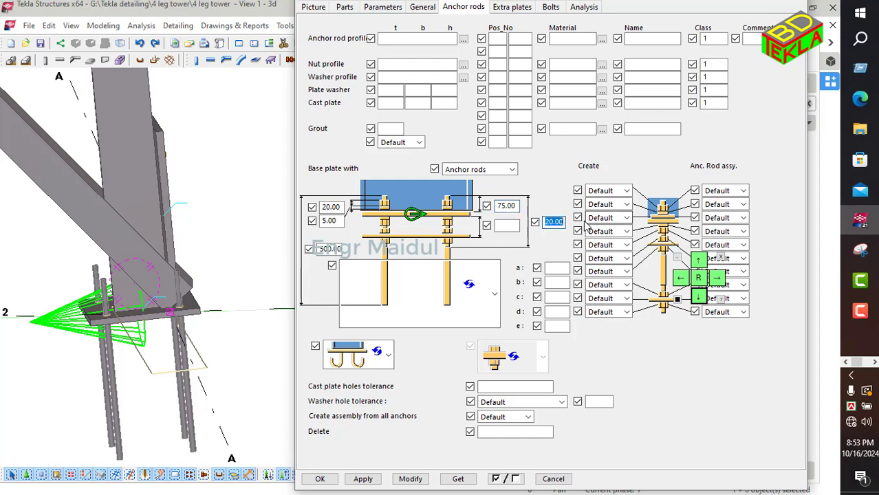
pyautogui.write('100')
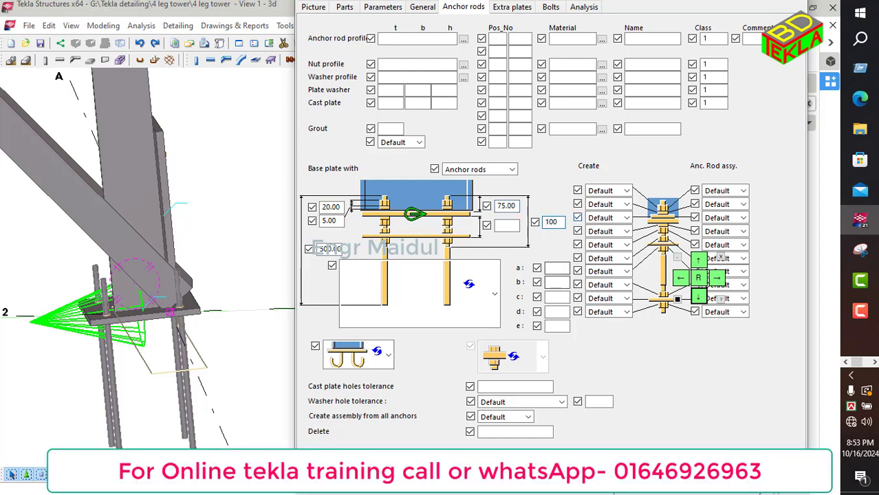
pyautogui.click(475, 475)
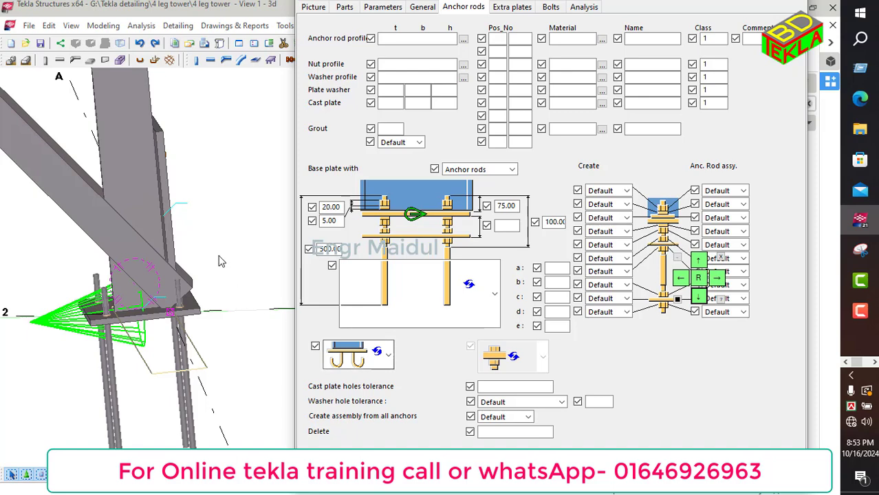
# Step: Set the anchor rod, nut and washer classes to 2, 3 and 4 and update the connection
pyautogui.scroll(-4, 219, 259)
pyautogui.keyDown('ctrl'); pyautogui.moveTo(258, 304); pyautogui.dragTo(138, 352, button='middle'); pyautogui.keyUp('ctrl')
pyautogui.keyDown('ctrl'); pyautogui.moveTo(289, 289); pyautogui.dragTo(216, 296, button='middle'); pyautogui.keyUp('ctrl')
pyautogui.scroll(4, 194, 292)
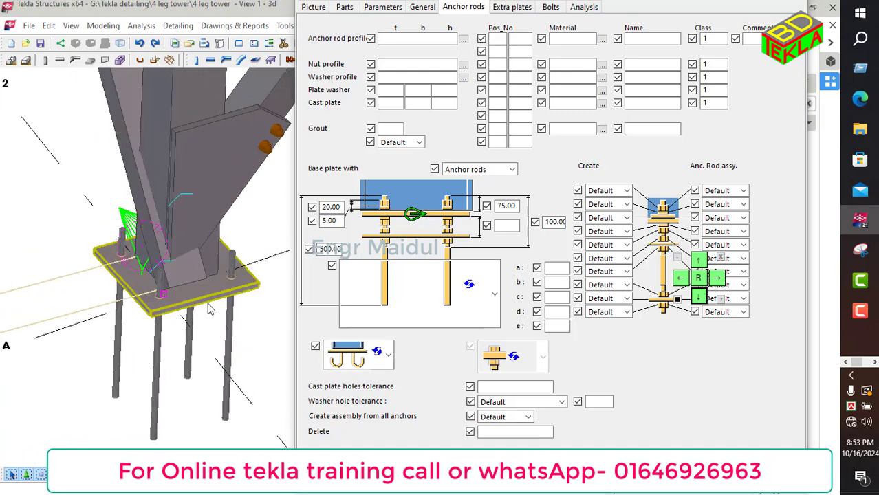
pyautogui.moveTo(712, 39); pyautogui.dragTo(675, 76)
pyautogui.write('3')
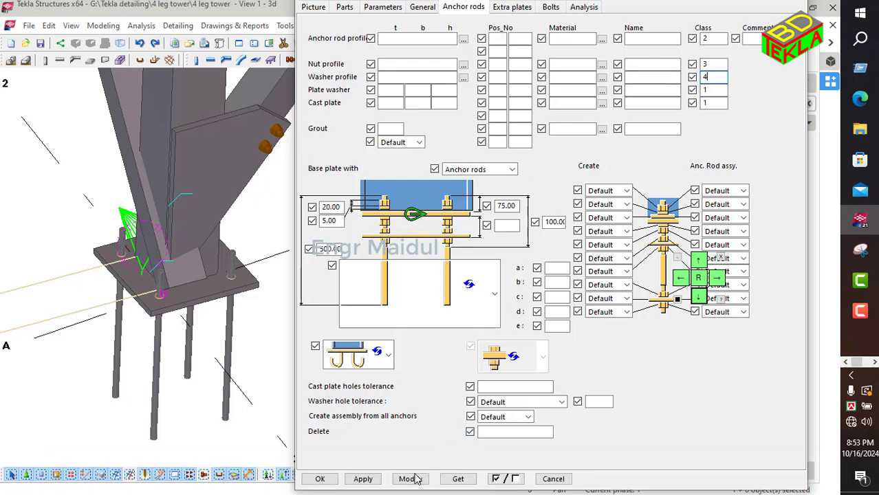
pyautogui.click(415, 479)
# Step: Set the first two anchor rod Create options to Yes and update the connection
pyautogui.scroll(3, 238, 269)
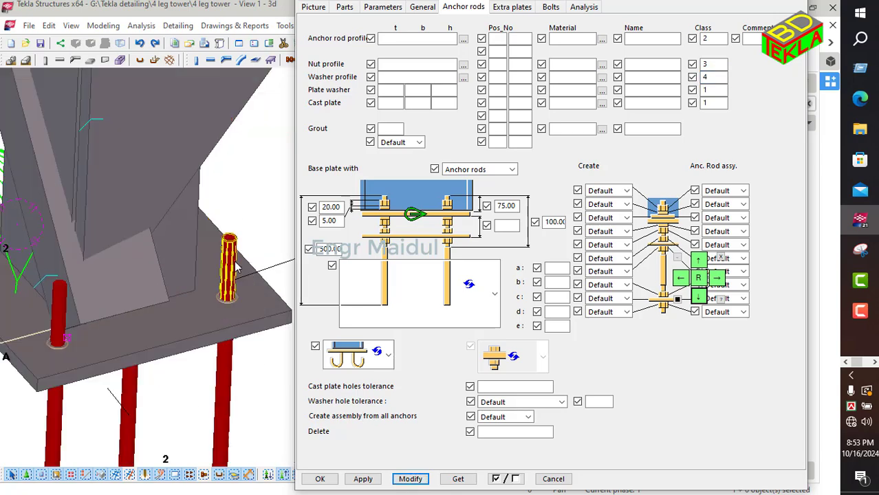
pyautogui.scroll(-2, 237, 268)
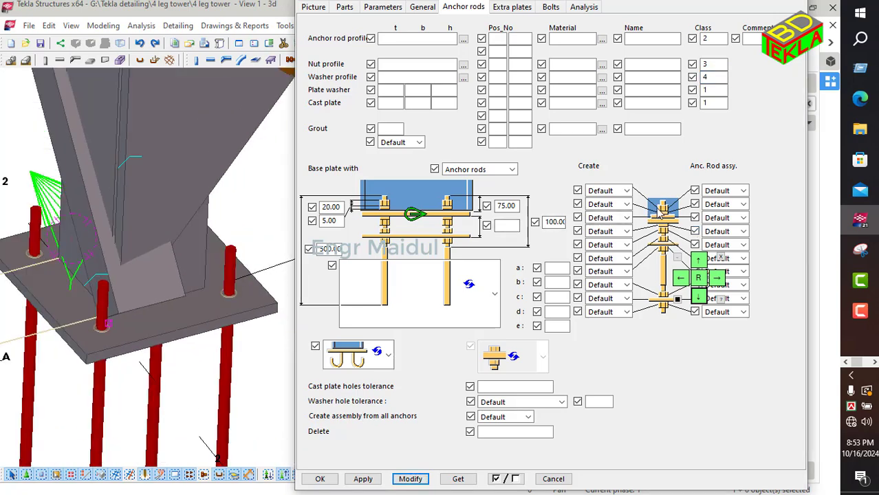
pyautogui.click(627, 190)
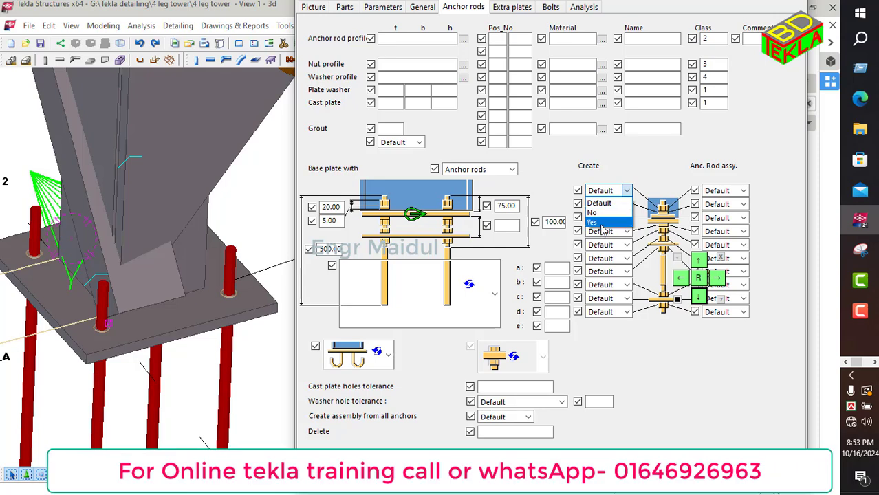
pyautogui.click(597, 223)
pyautogui.click(625, 204)
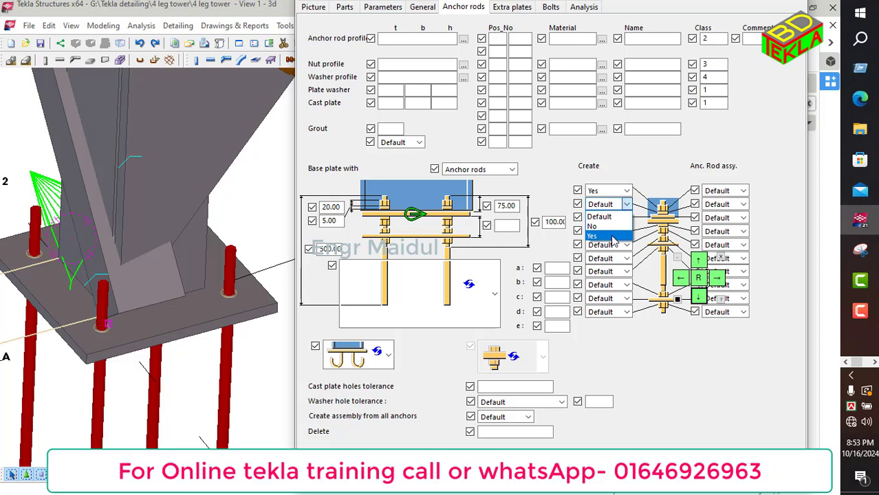
pyautogui.click(612, 237)
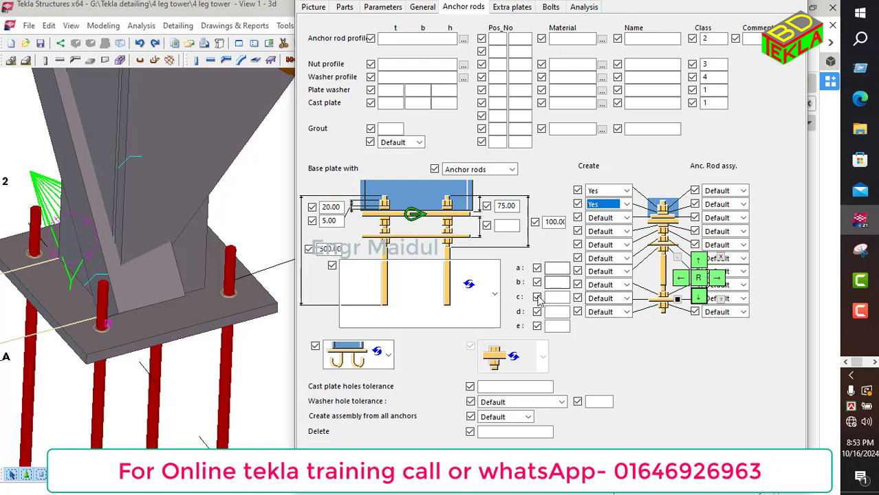
pyautogui.click(410, 478)
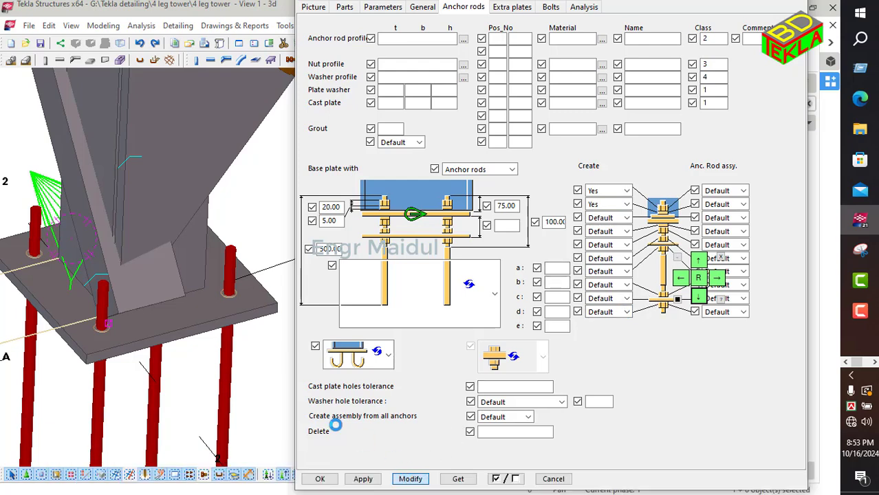
# Step: Apply the anchor rod settings and close the connection dialog
pyautogui.scroll(-3, 229, 349)
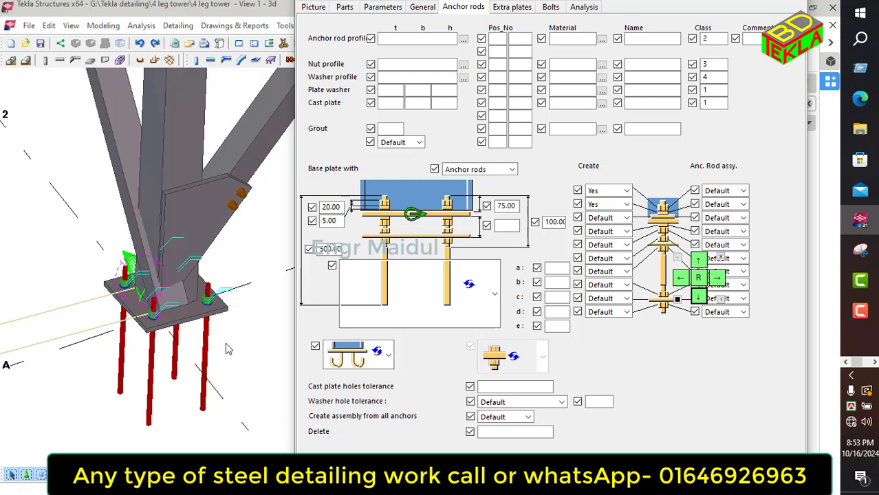
pyautogui.keyDown('ctrl'); pyautogui.moveTo(229, 349); pyautogui.dragTo(221, 301, button='middle'); pyautogui.keyUp('ctrl')
pyautogui.scroll(-4, 148, 337)
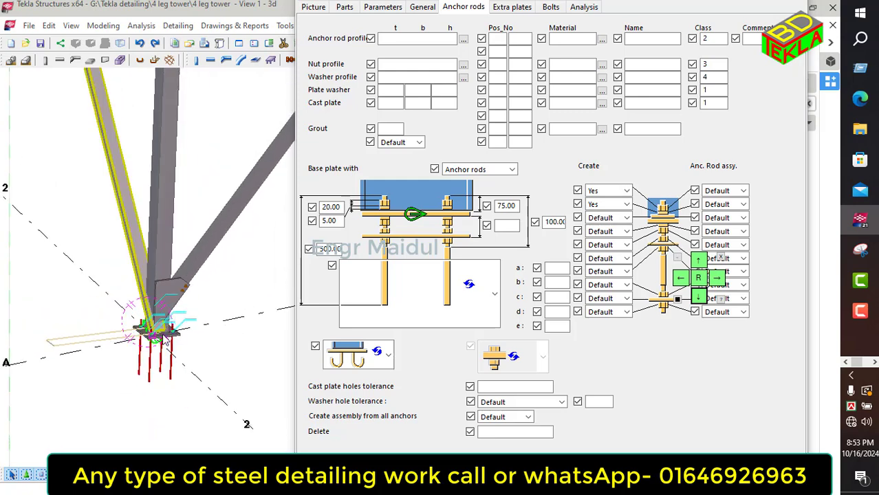
pyautogui.scroll(-5, 165, 339)
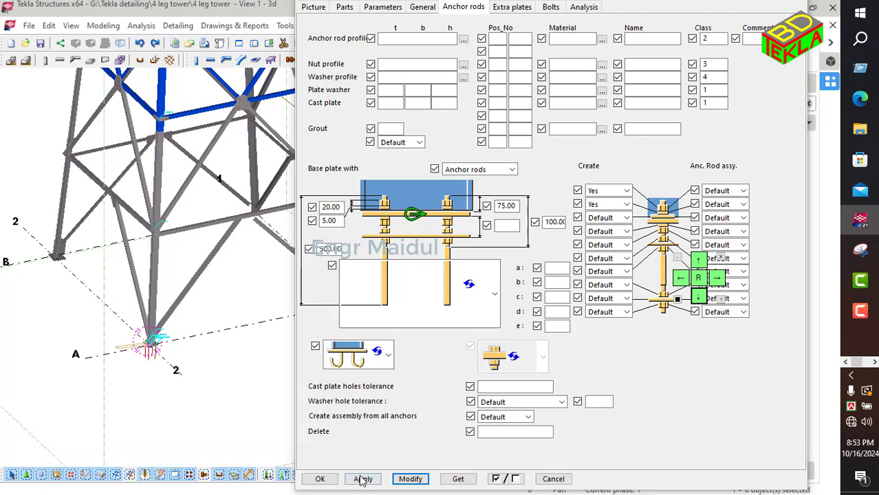
pyautogui.click(363, 480)
pyautogui.click(321, 479)
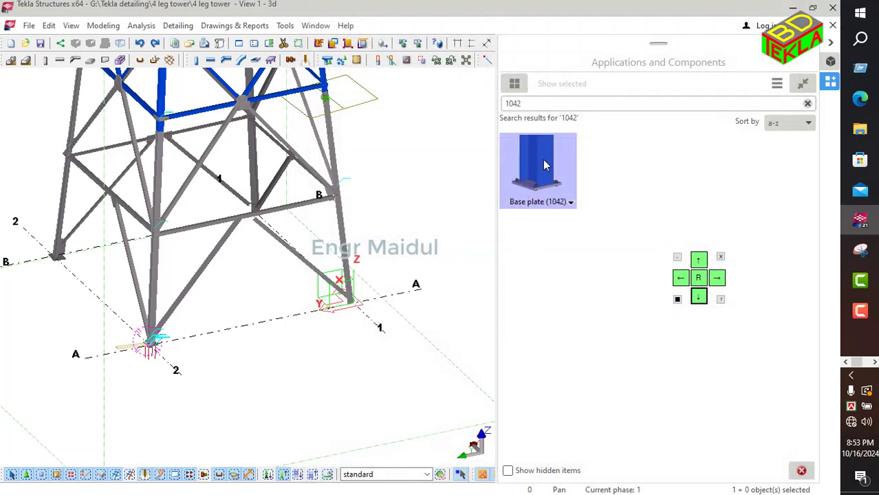
# Step: Add the Base plate (1042) connection to the tower leg bottom at grids A/1
pyautogui.click(543, 166)
pyautogui.scroll(3, 359, 296)
pyautogui.click(334, 276)
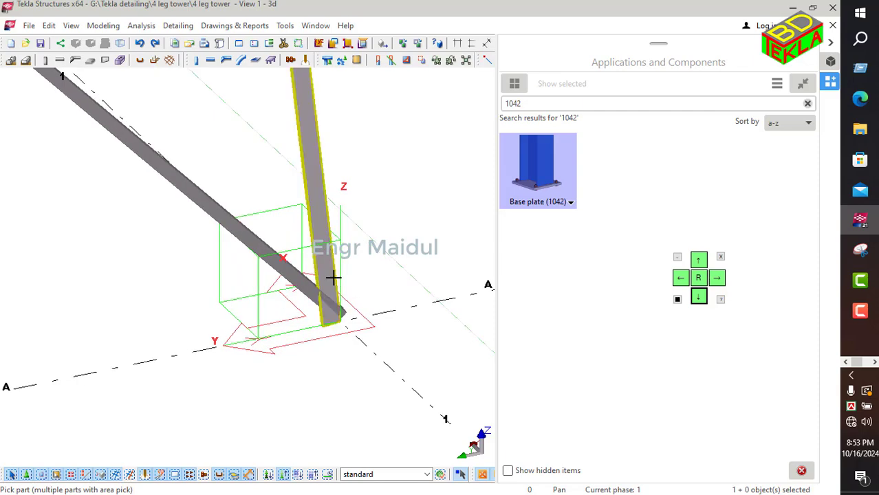
pyautogui.click(342, 320)
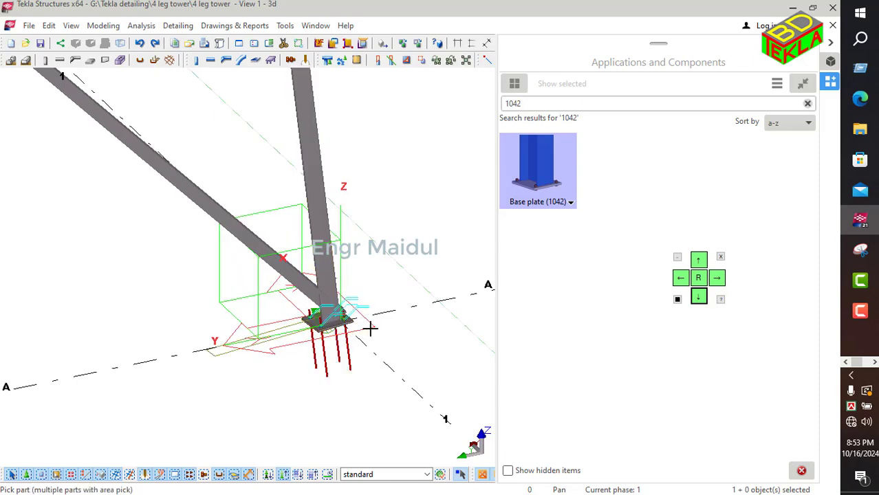
# Step: Add the Base plate (1042) connection to the tower leg bottom at grids B/1
pyautogui.scroll(-3, 370, 330)
pyautogui.scroll(5, 124, 292)
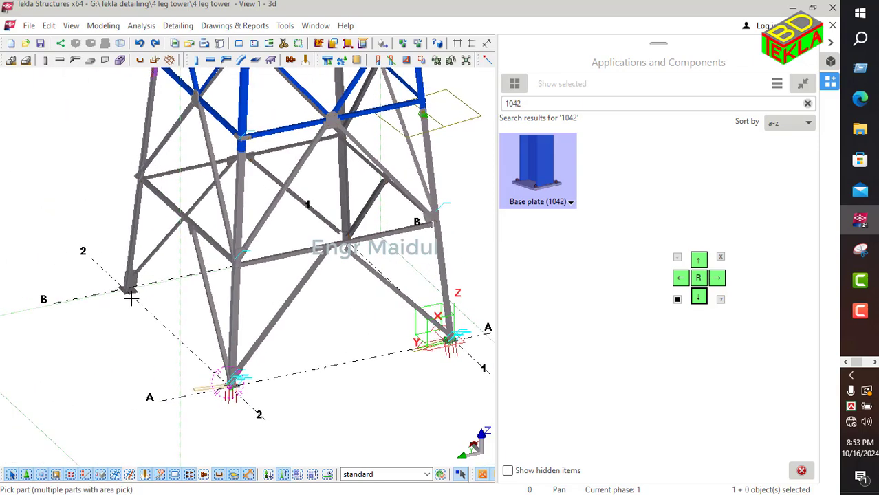
pyautogui.scroll(2, 137, 292)
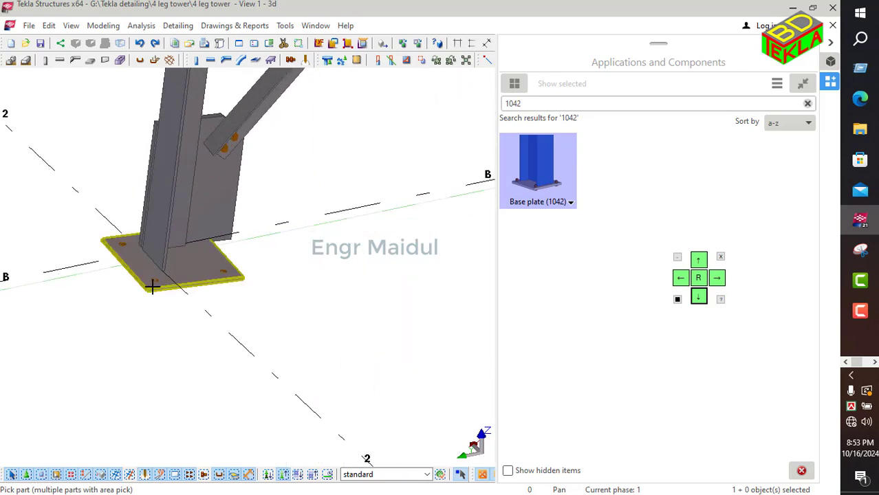
pyautogui.scroll(-5, 151, 286)
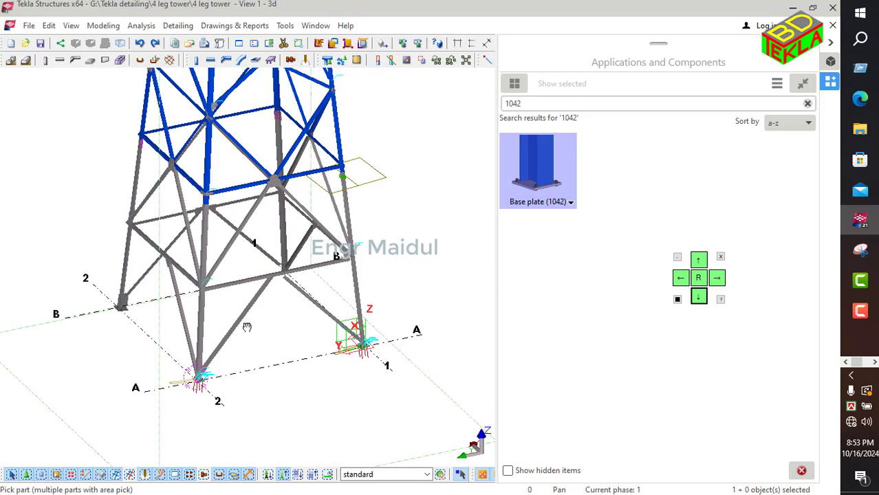
pyautogui.keyDown('ctrl'); pyautogui.moveTo(247, 326); pyautogui.dragTo(72, 329, button='middle'); pyautogui.keyUp('ctrl')
pyautogui.keyDown('ctrl'); pyautogui.moveTo(389, 365); pyautogui.dragTo(299, 314, button='middle'); pyautogui.keyUp('ctrl')
pyautogui.scroll(5, 366, 393)
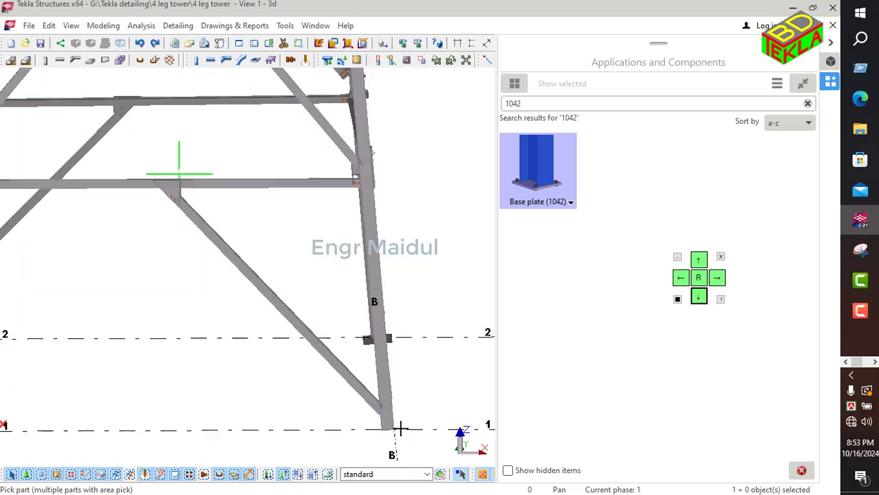
pyautogui.scroll(4, 364, 330)
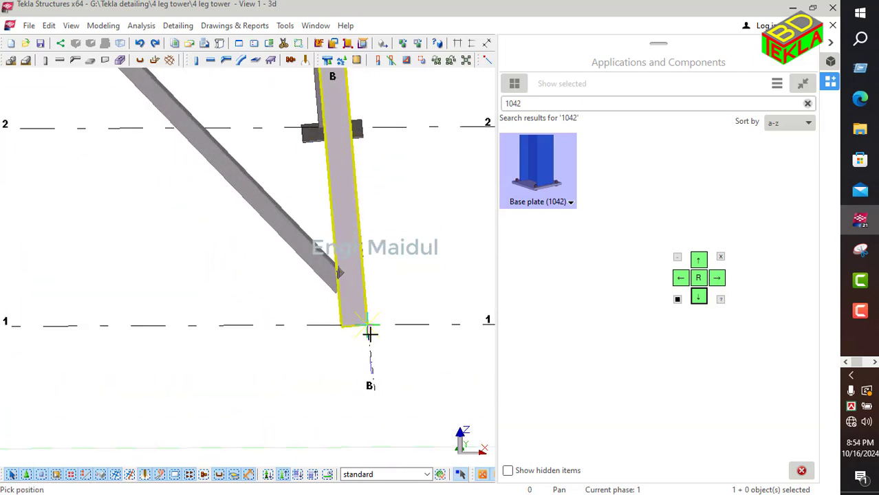
pyautogui.click(368, 326)
pyautogui.scroll(-3, 387, 279)
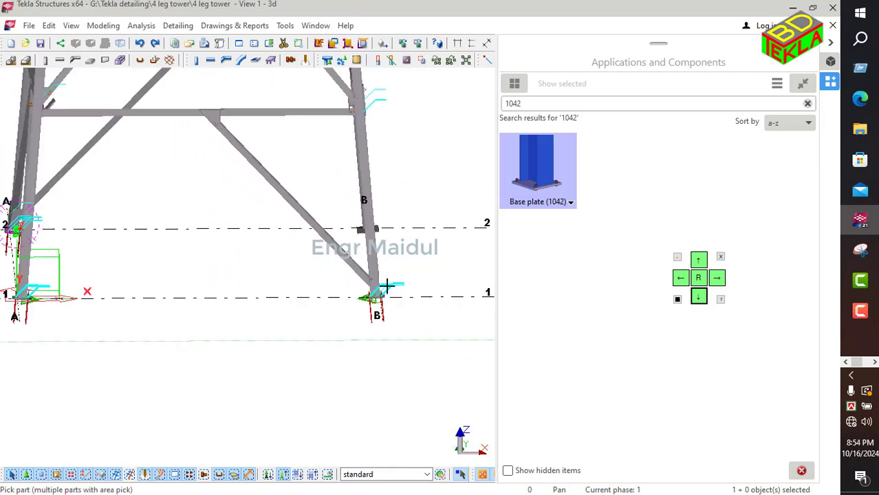
# Step: Open the new base plate connection's properties, review each tab, and close the dialog
pyautogui.scroll(2, 387, 289)
pyautogui.scroll(2, 389, 293)
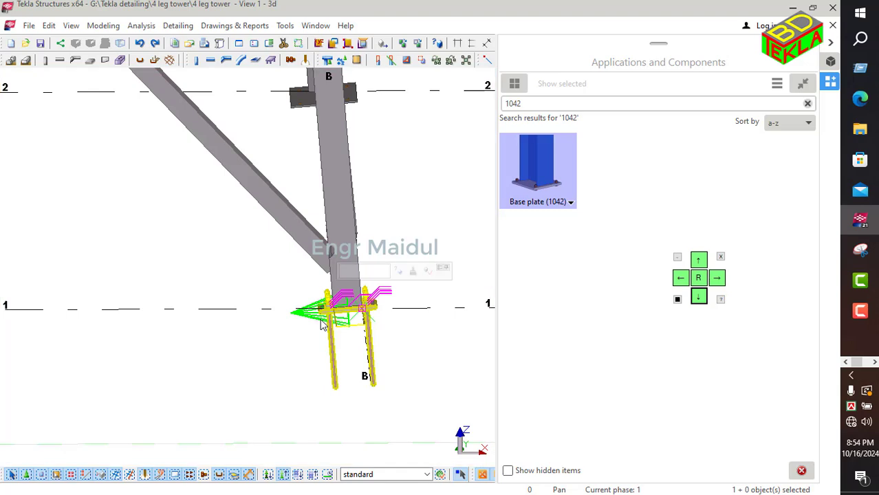
pyautogui.doubleClick(320, 323)
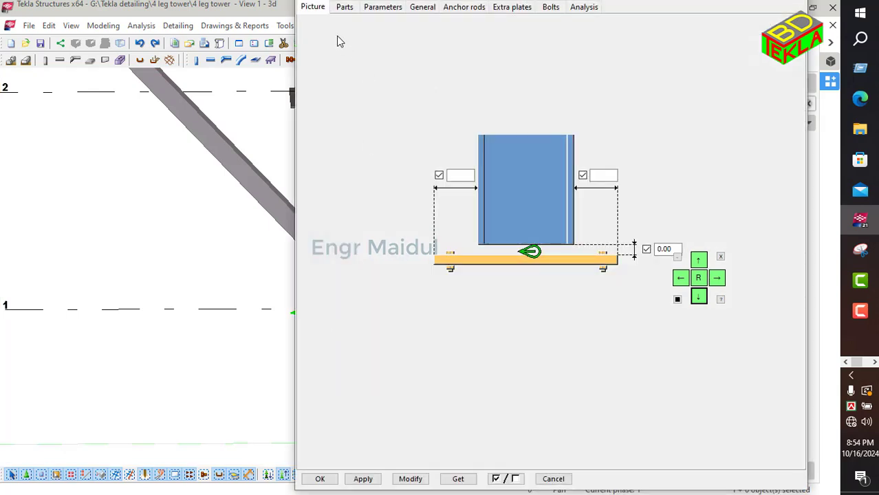
pyautogui.click(345, 9)
pyautogui.click(379, 7)
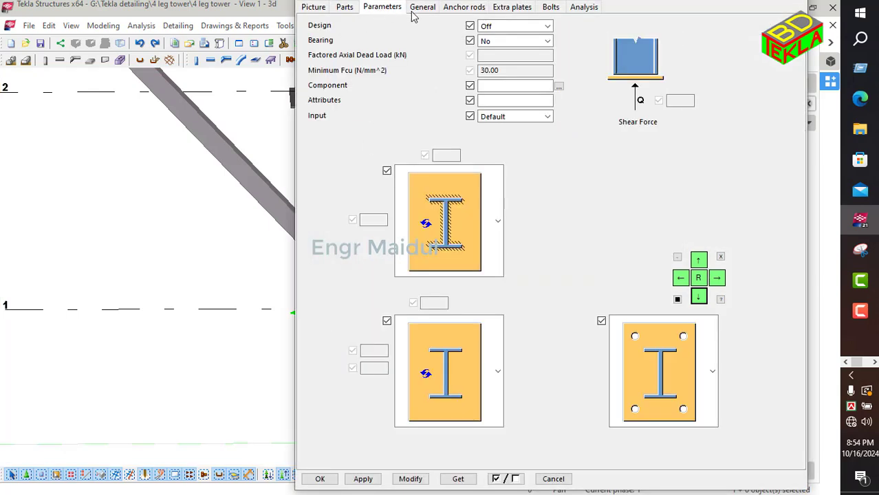
pyautogui.click(421, 9)
pyautogui.click(451, 8)
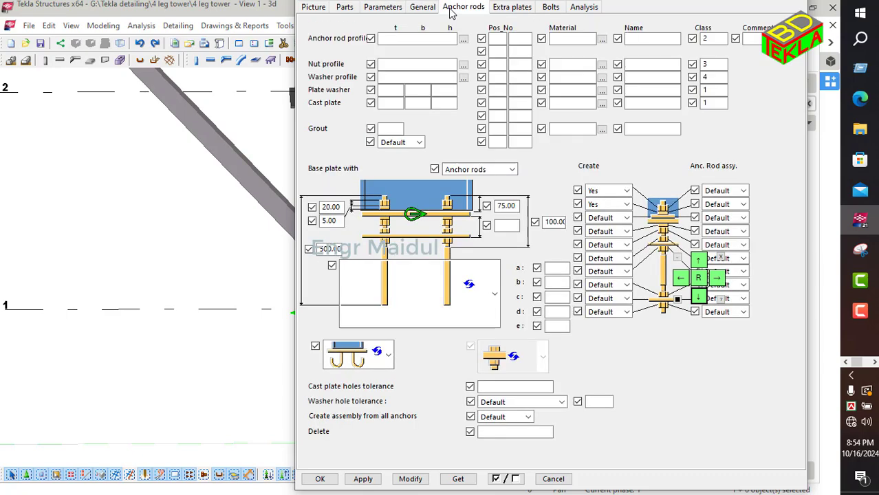
pyautogui.click(498, 10)
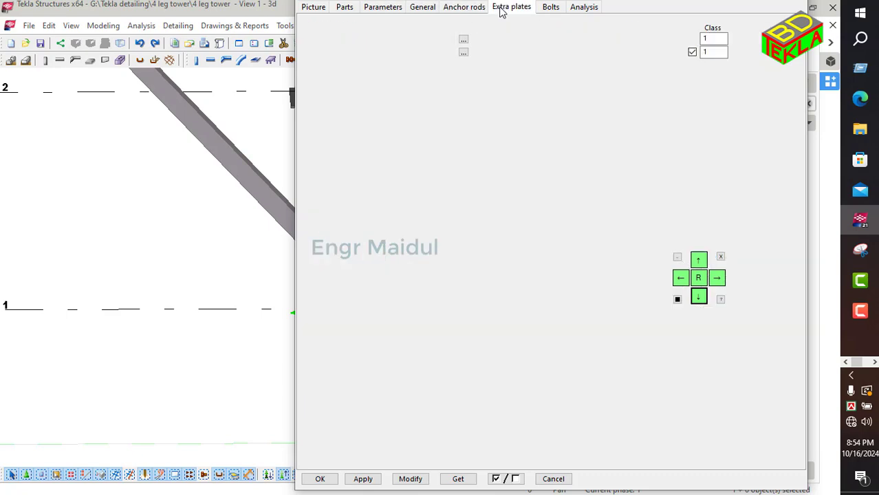
pyautogui.click(552, 12)
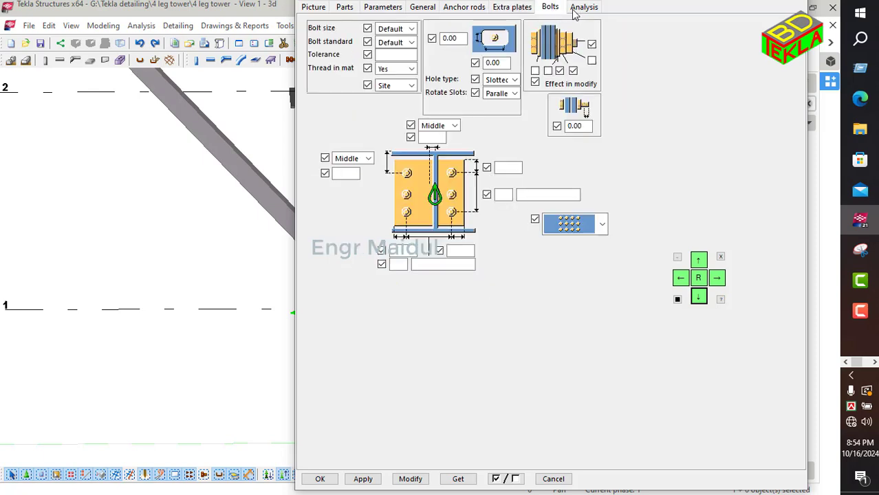
pyautogui.click(578, 10)
pyautogui.click(327, 8)
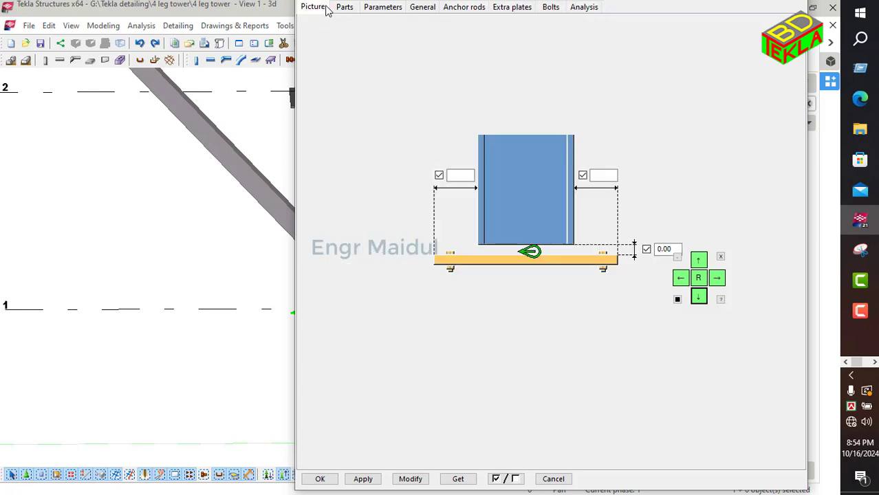
pyautogui.click(320, 481)
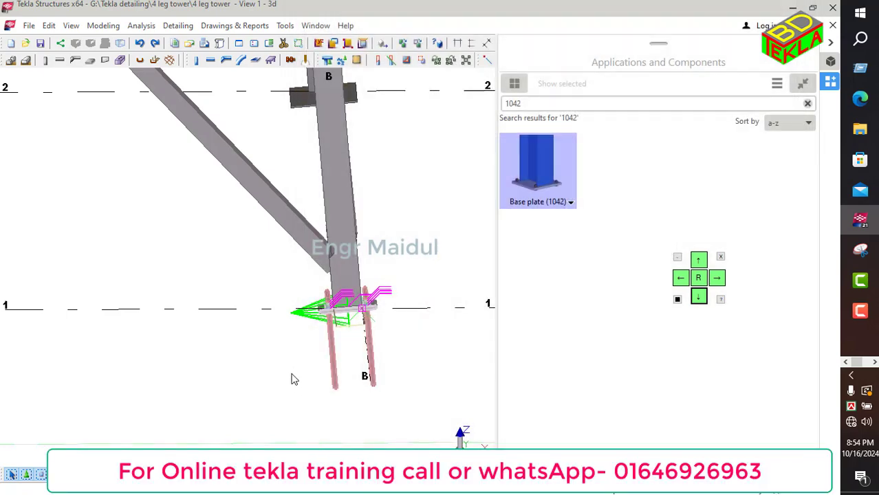
# Step: Delete the existing bolted splice connection at the upper leg joint of the tower
pyautogui.scroll(-4, 290, 370)
pyautogui.scroll(-5, 291, 371)
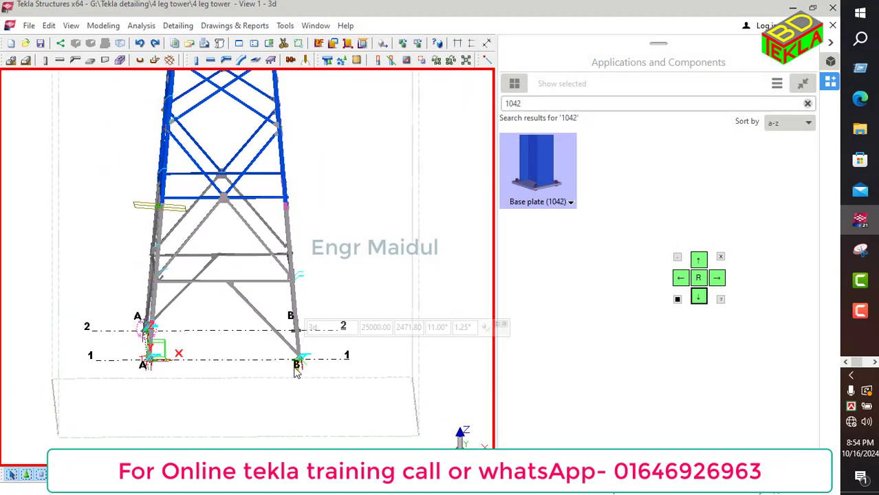
pyautogui.scroll(8, 181, 202)
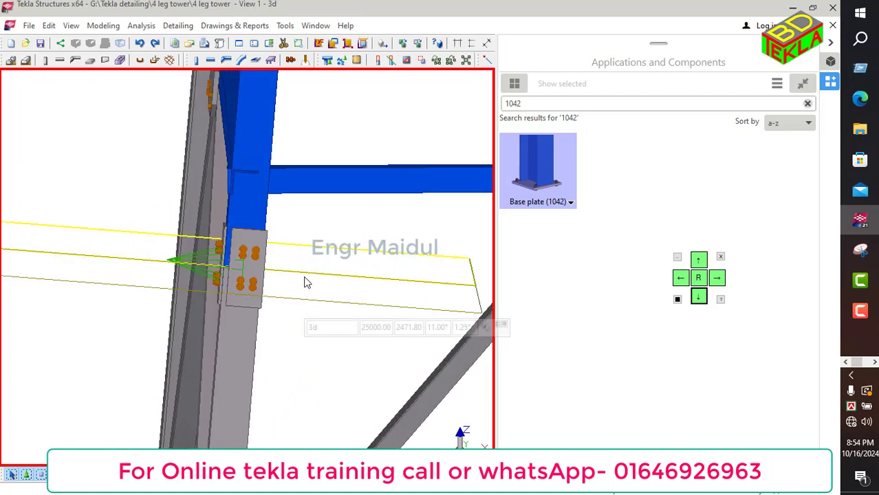
pyautogui.click(253, 259)
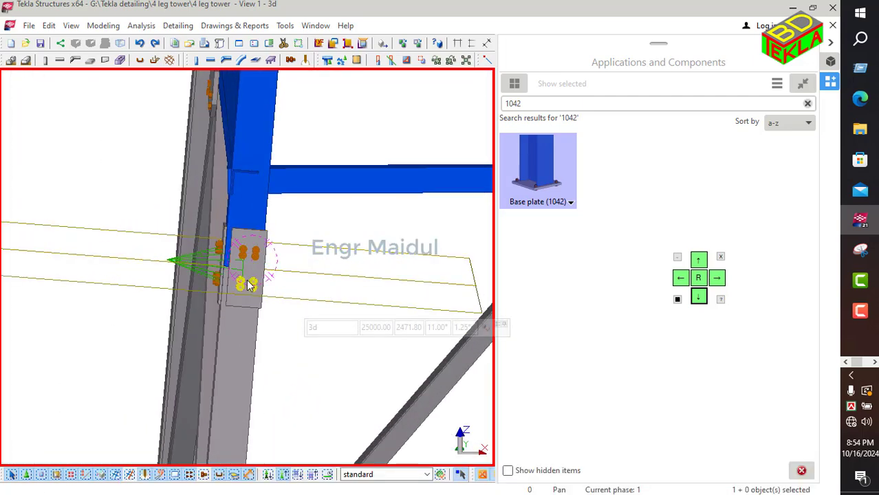
pyautogui.keyDown('ctrl'); pyautogui.moveTo(249, 284); pyautogui.dragTo(272, 286, button='middle'); pyautogui.keyUp('ctrl')
pyautogui.scroll(6, 180, 273)
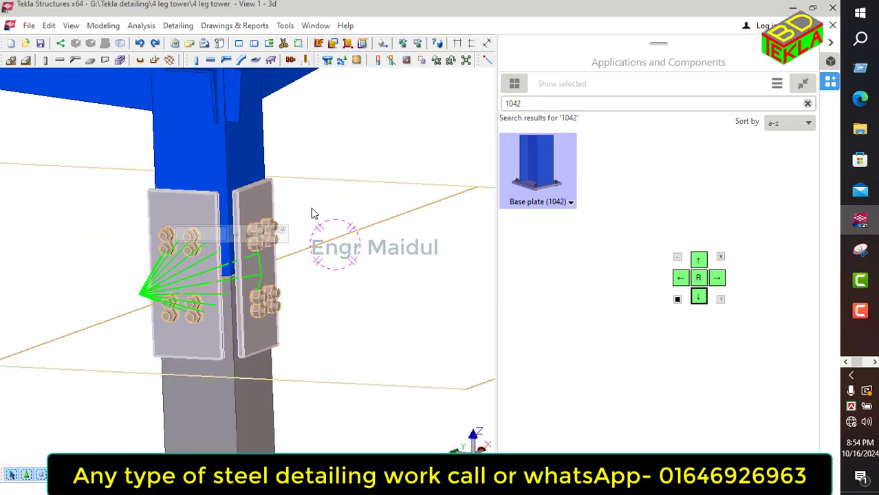
pyautogui.press('Delete')
# Step: Search the component catalog for 175 and apply the L splice (175) between the upper and lower leg segments
pyautogui.scroll(-2, 345, 231)
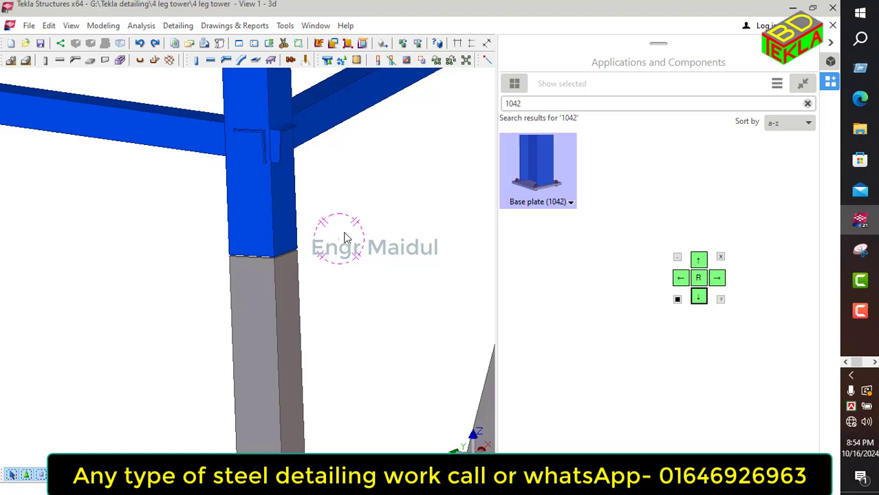
pyautogui.click(551, 105)
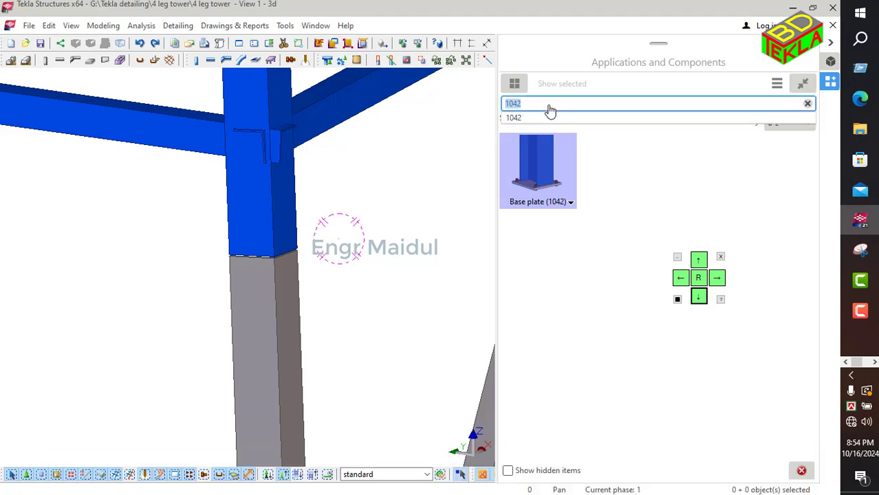
pyautogui.write('175')
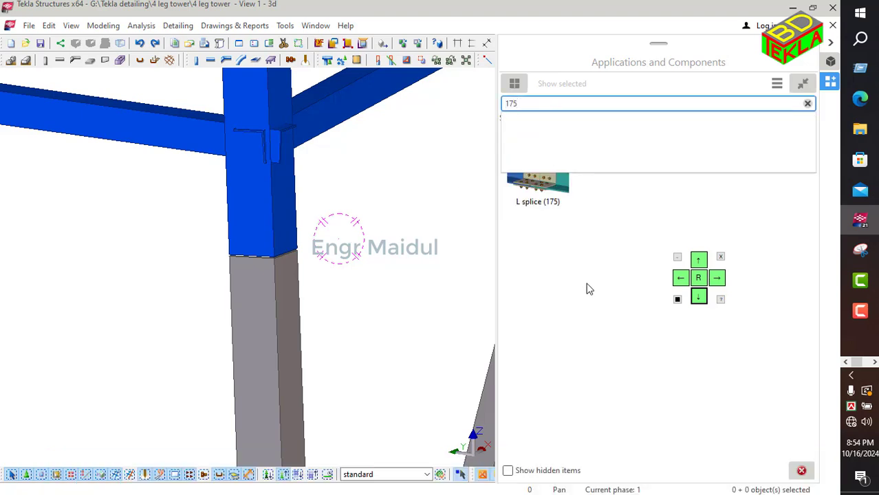
pyautogui.click(538, 182)
pyautogui.click(259, 249)
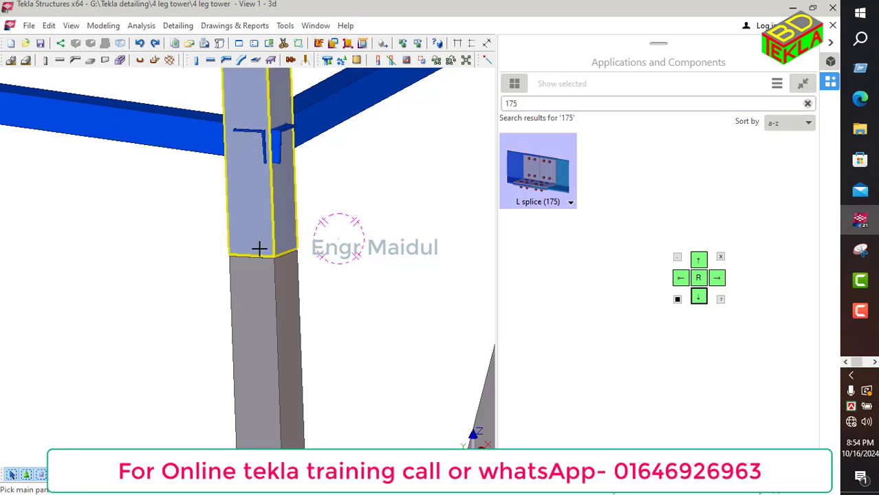
pyautogui.click(256, 283)
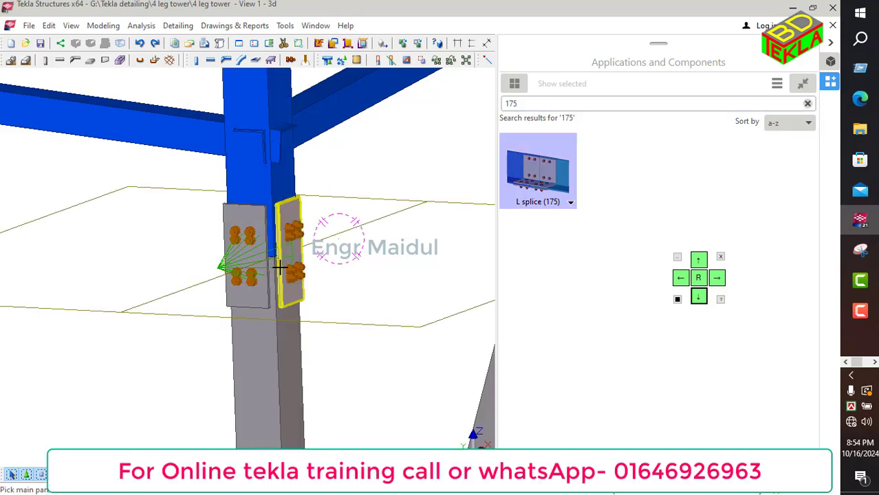
pyautogui.keyDown('ctrl'); pyautogui.moveTo(305, 294); pyautogui.dragTo(216, 301, button='middle'); pyautogui.keyUp('ctrl')
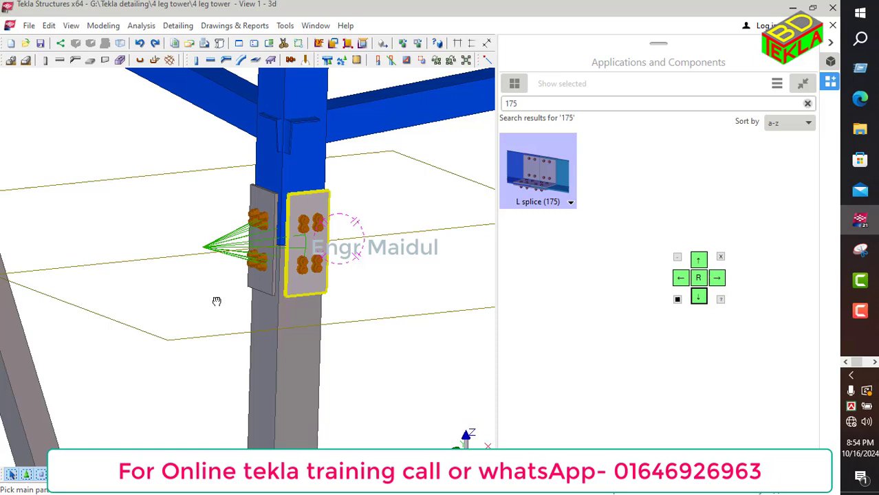
pyautogui.rightClick(360, 170)
pyautogui.click(365, 175)
# Step: Open the L splice properties, set both angle offsets to 10 and the gap to 0, and modify the connection
pyautogui.click(221, 249)
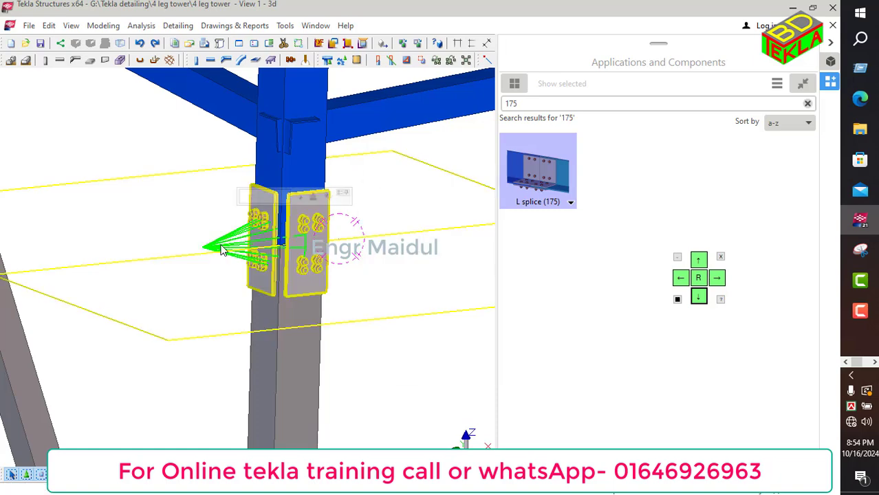
pyautogui.doubleClick(221, 249)
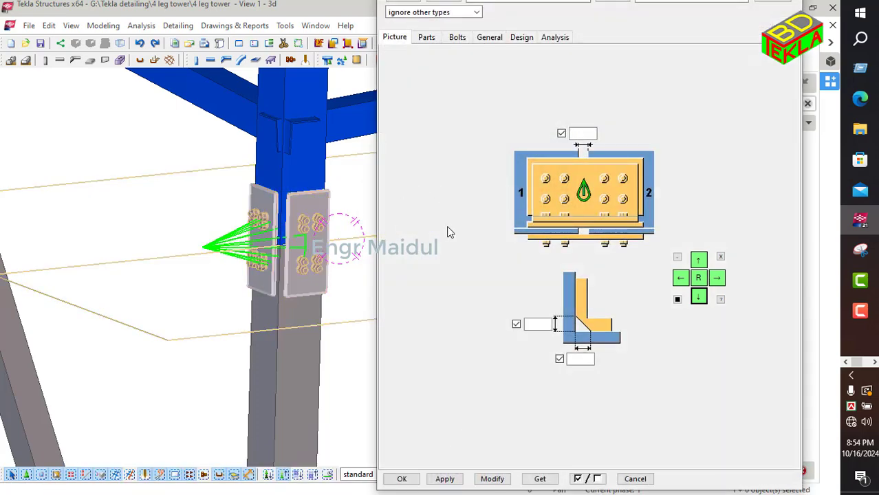
pyautogui.moveTo(345, 243); pyautogui.dragTo(307, 228, button='middle')
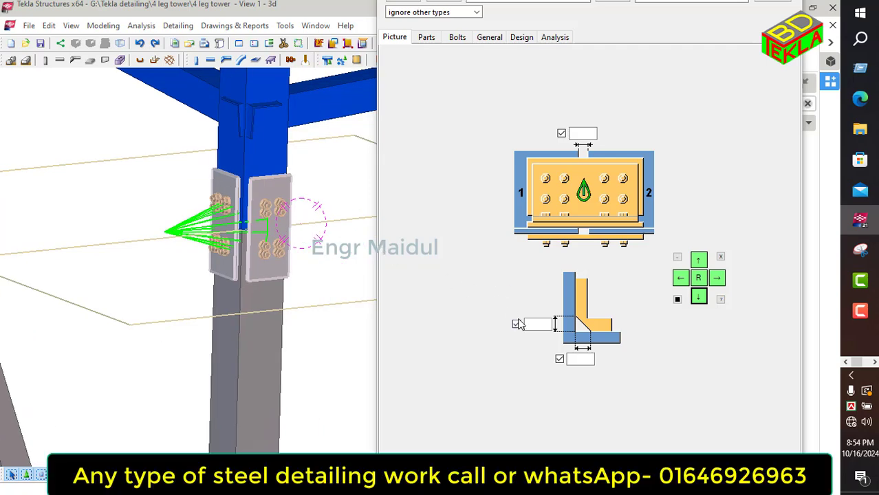
pyautogui.click(540, 325)
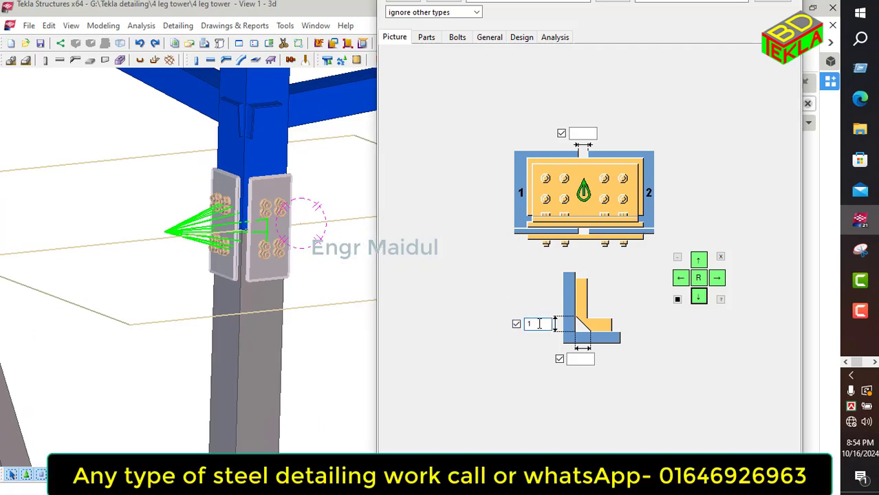
pyautogui.write('10')
pyautogui.click(580, 359)
pyautogui.write('1')
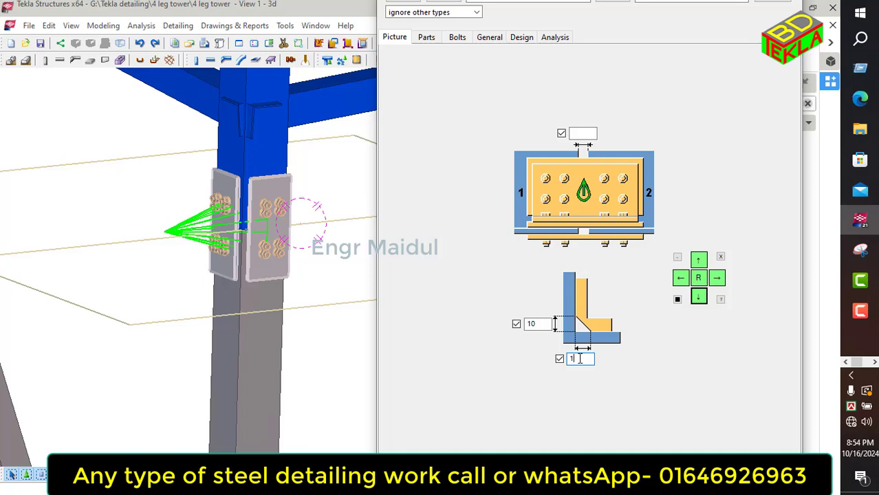
pyautogui.click(588, 132)
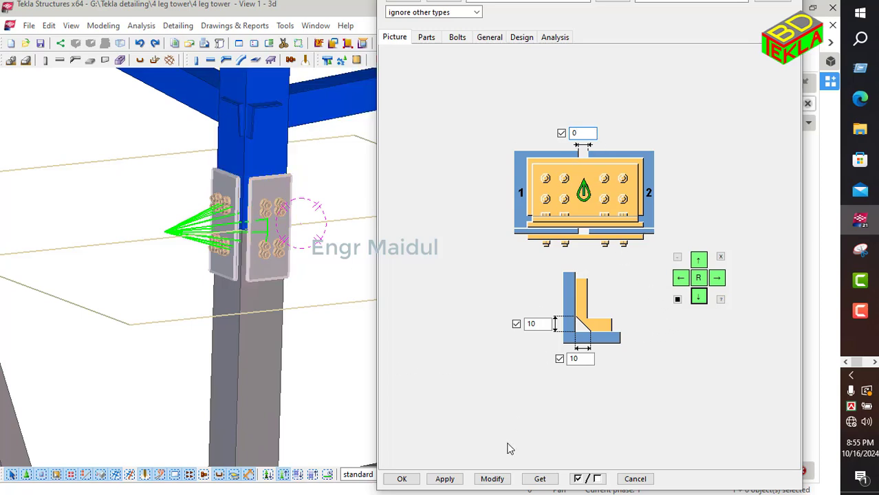
pyautogui.click(492, 479)
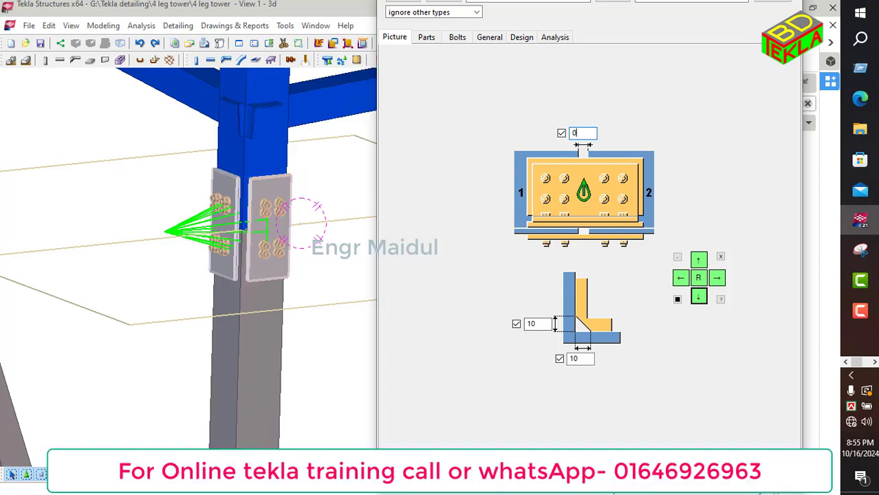
# Step: Set the L splice's L profile to L100*100*10 from the profile catalog and modify the connection
pyautogui.click(427, 39)
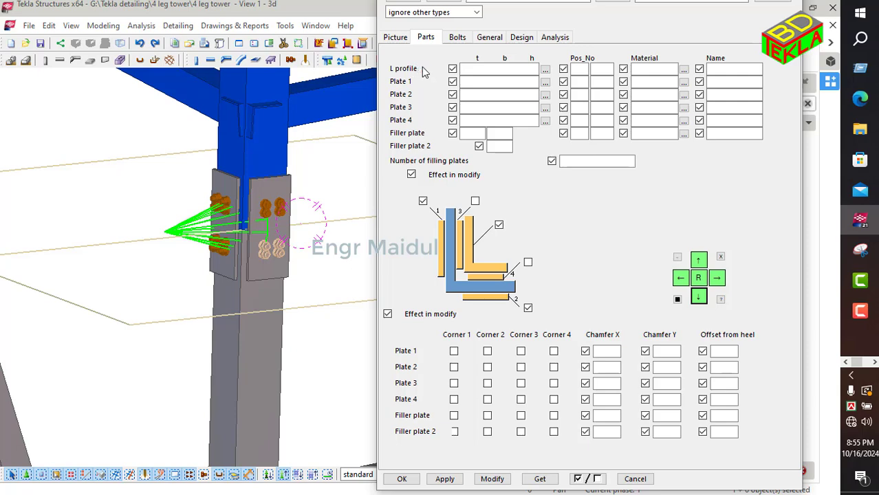
pyautogui.click(545, 70)
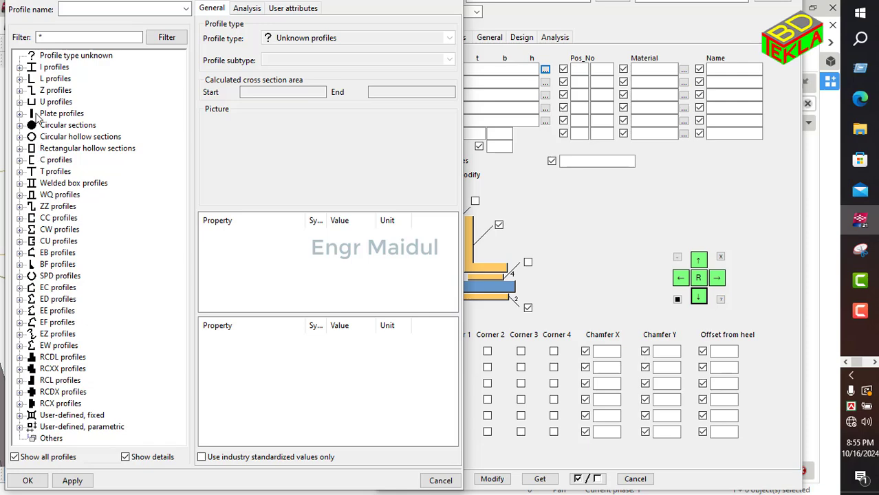
pyautogui.click(19, 78)
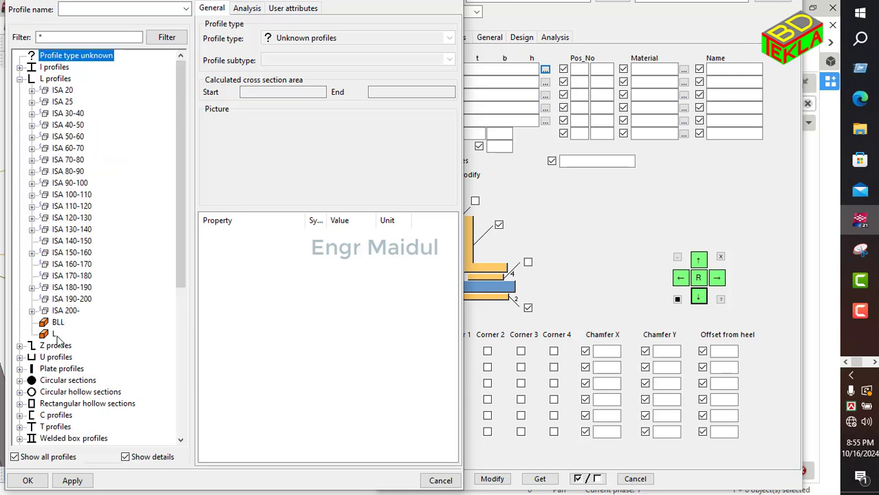
pyautogui.click(56, 334)
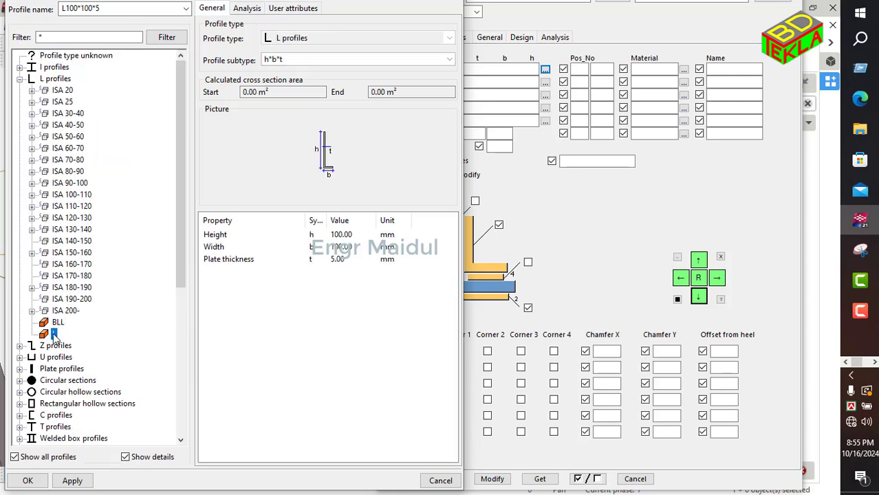
pyautogui.click(352, 262)
pyautogui.write('1')
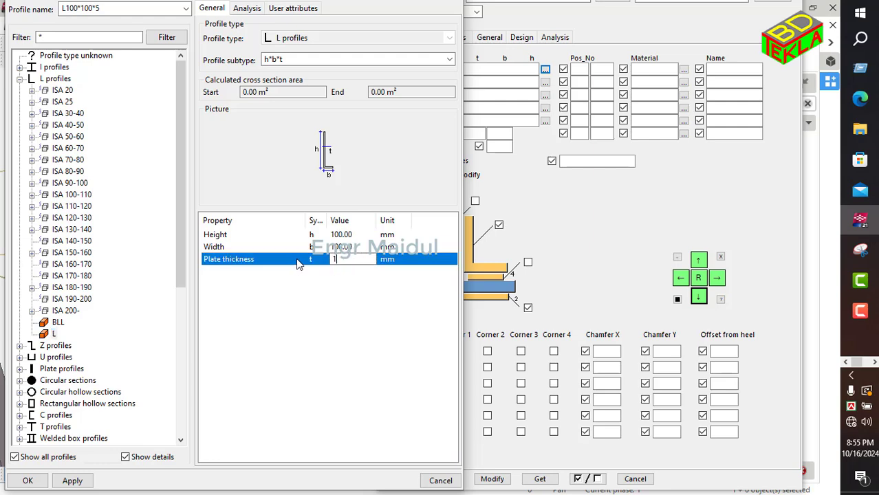
pyautogui.write('0')
pyautogui.click(72, 481)
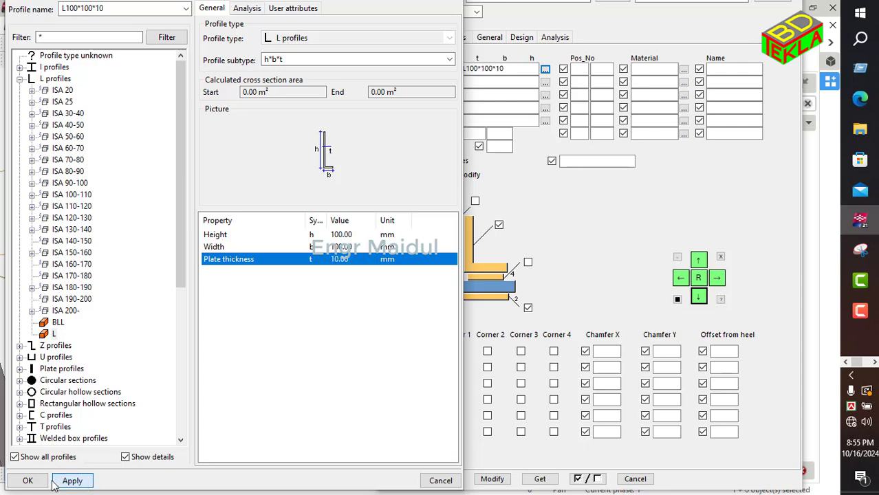
pyautogui.click(27, 480)
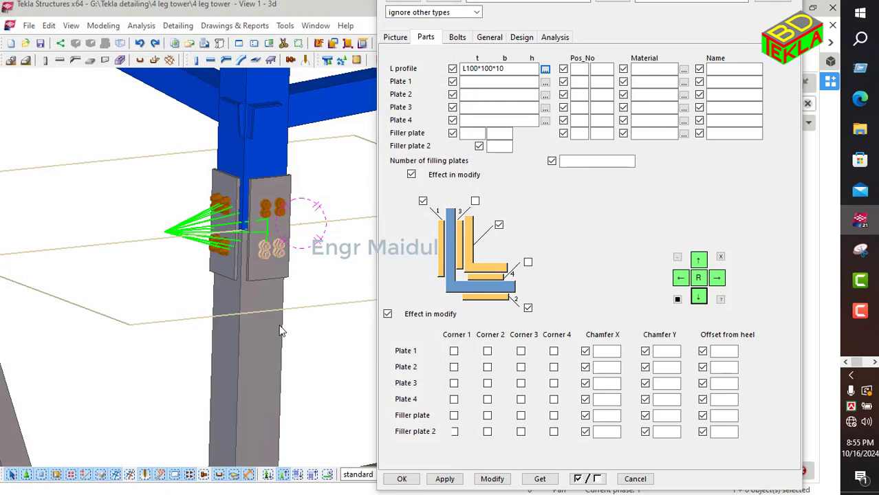
pyautogui.click(492, 478)
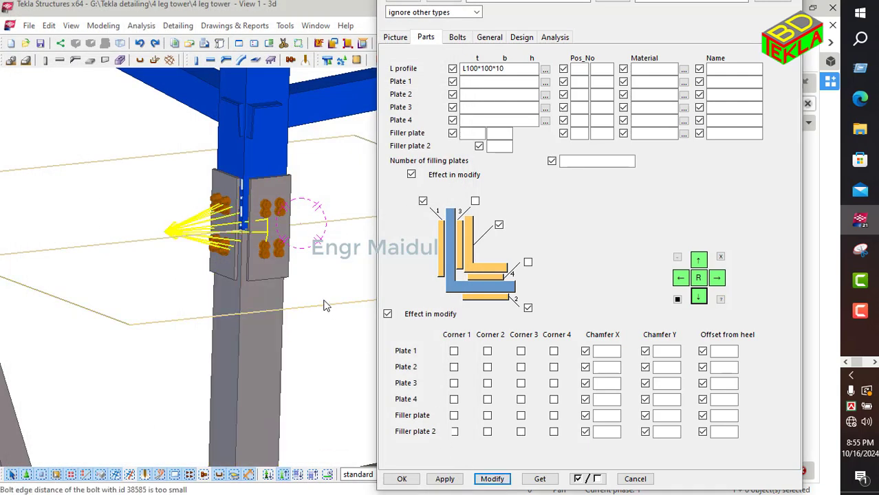
# Step: Change the L splice's L profile to L130*130*10 and modify the connection
pyautogui.click(249, 239)
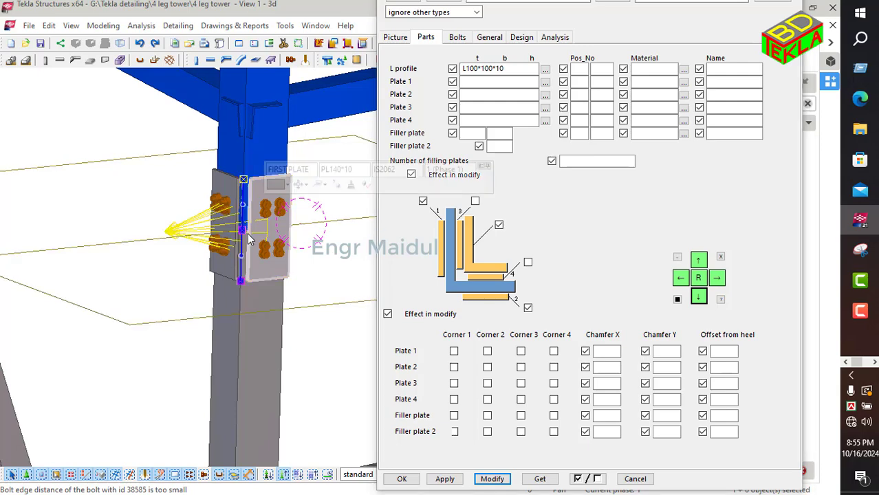
pyautogui.press('v')
pyautogui.click(254, 227)
pyautogui.keyDown('ctrl'); pyautogui.moveTo(265, 251); pyautogui.dragTo(214, 176, button='middle'); pyautogui.keyUp('ctrl')
pyautogui.scroll(3, 244, 180)
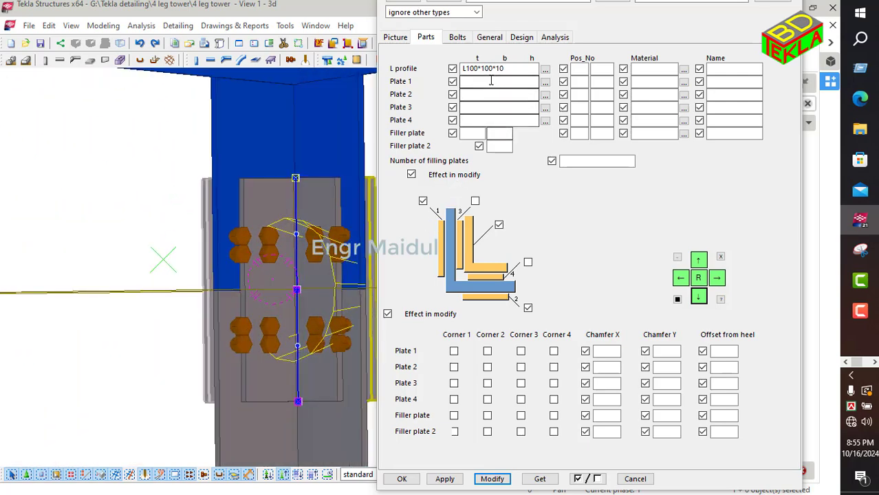
pyautogui.click(473, 69)
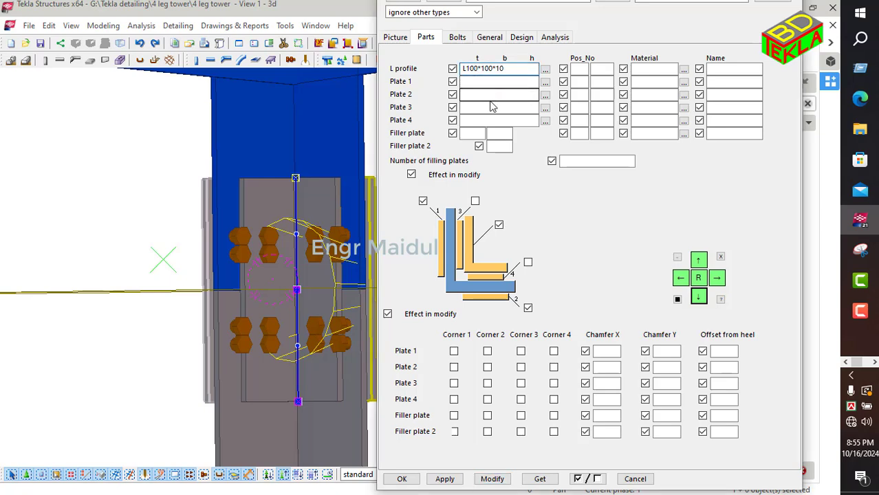
pyautogui.press('BackSpace')
pyautogui.click(489, 71)
pyautogui.press('BackSpace')
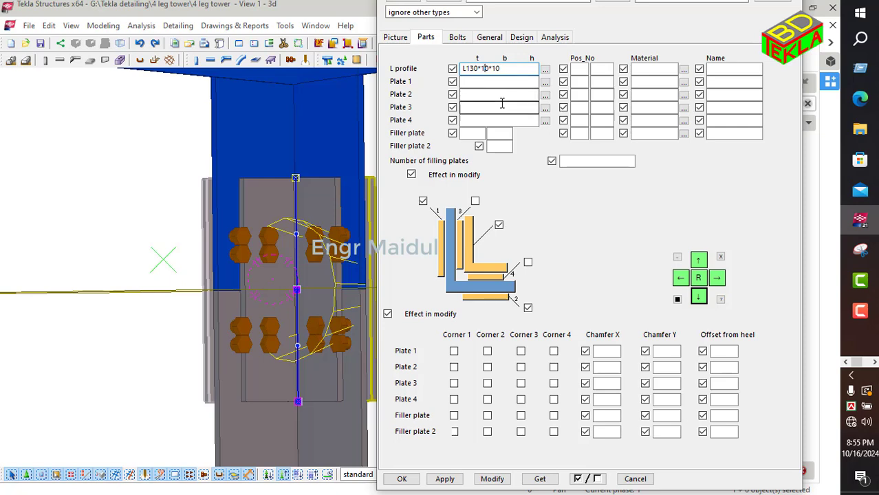
pyautogui.click(492, 479)
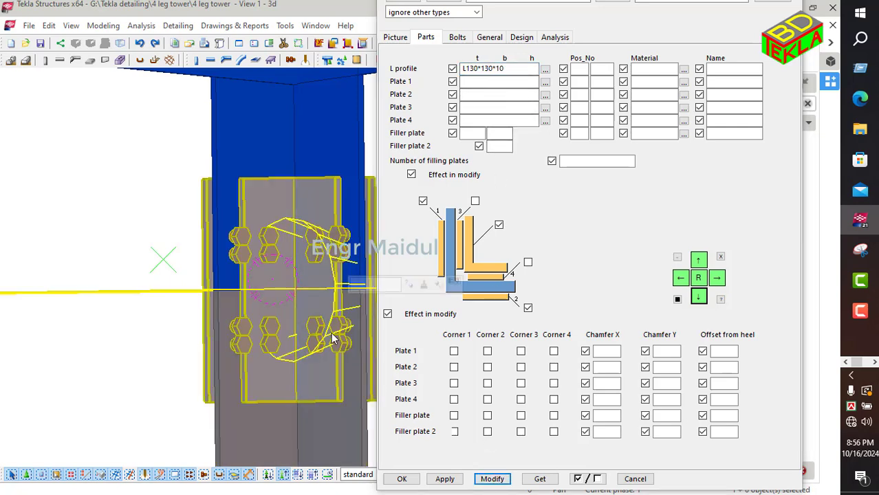
pyautogui.click(488, 483)
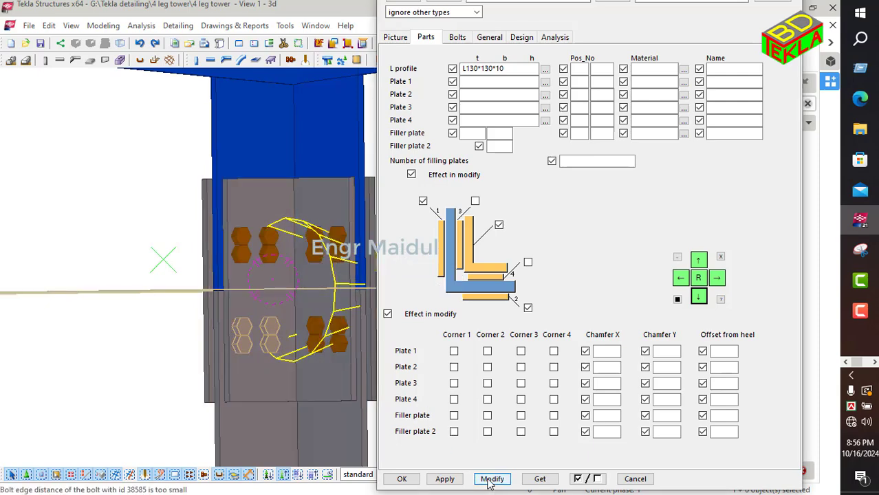
# Step: Set the splice's Plate 1 profile to PL300*16 from the plate catalog and modify the connection
pyautogui.moveTo(298, 345)
pyautogui.keyDown('ctrl'); pyautogui.mouseDown(button='middle')
pyautogui.moveTo(242, 350)
pyautogui.moveTo(358, 357)
pyautogui.mouseUp(button='middle'); pyautogui.keyUp('ctrl')
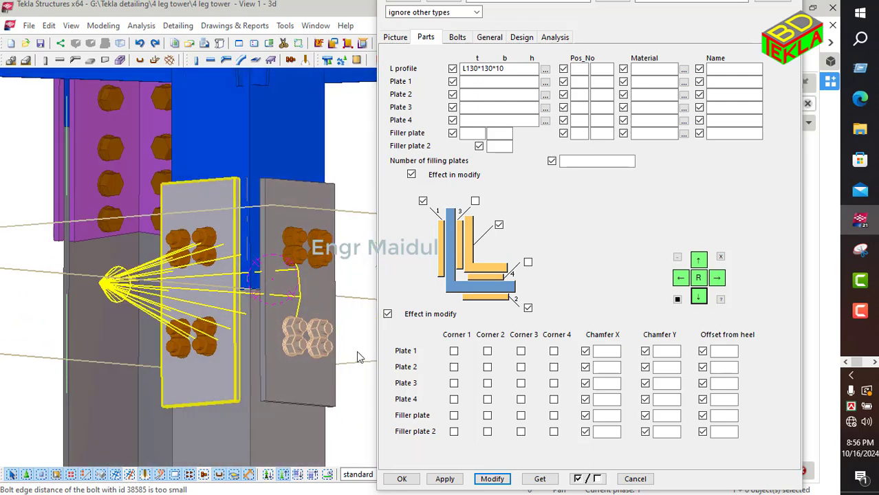
pyautogui.scroll(-5, 129, 253)
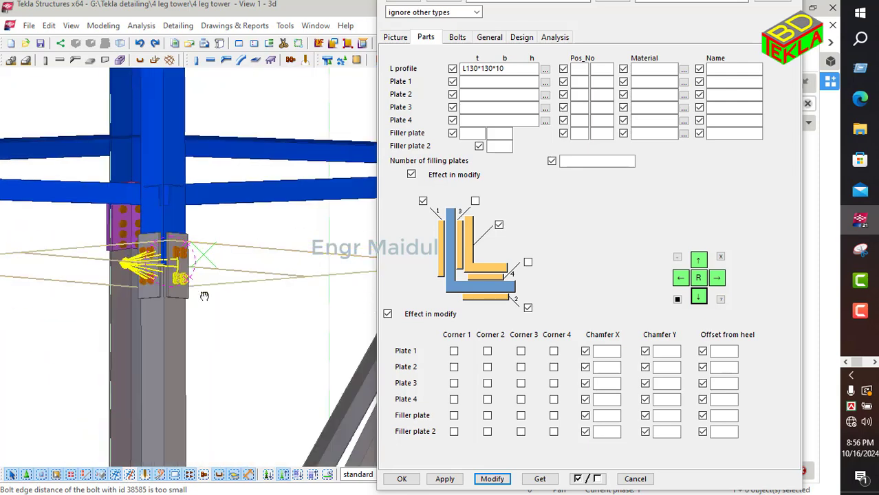
pyautogui.scroll(-3, 227, 310)
pyautogui.scroll(8, 162, 270)
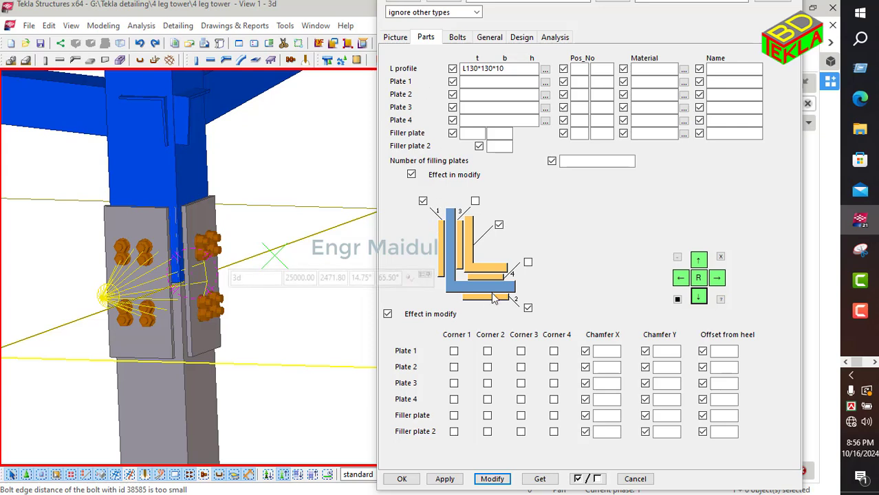
pyautogui.click(509, 70)
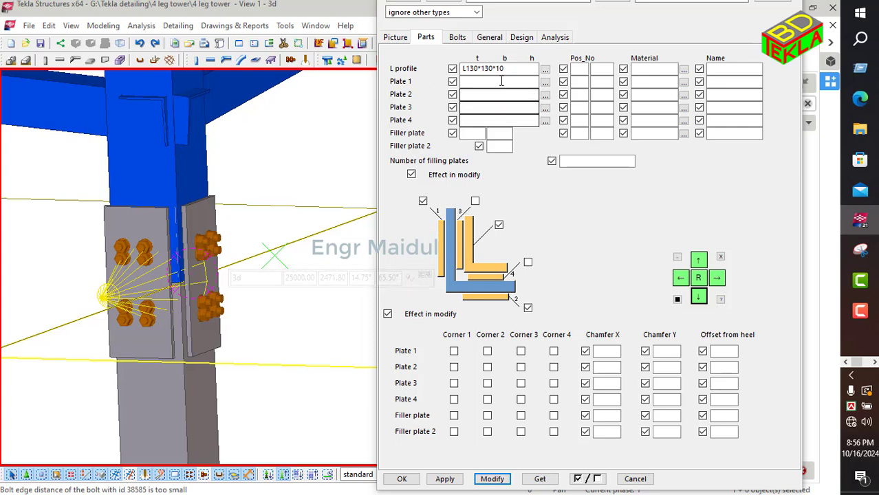
pyautogui.click(545, 82)
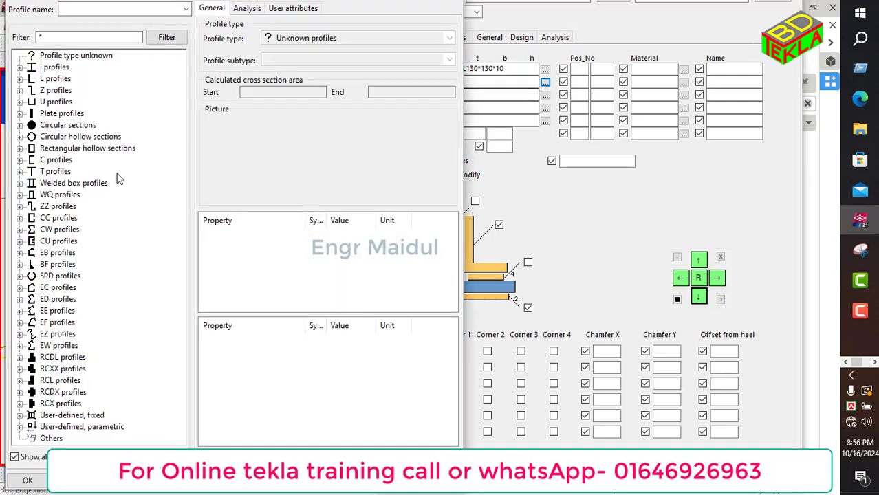
pyautogui.click(20, 114)
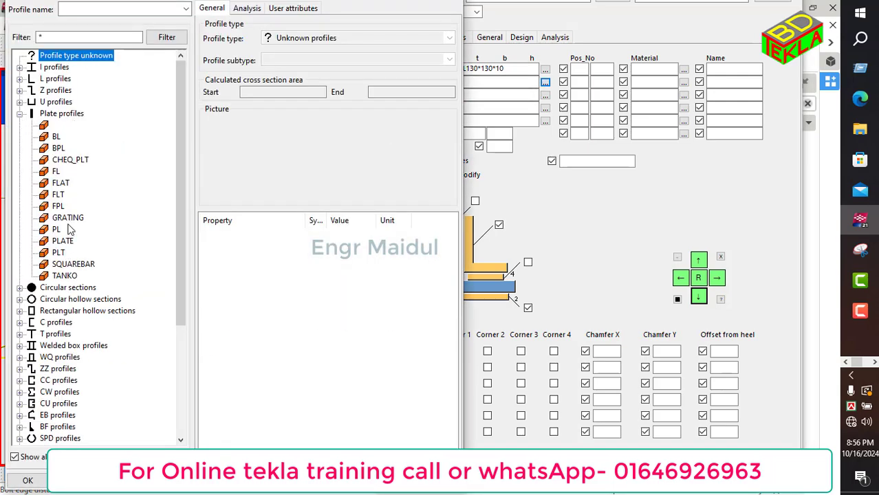
pyautogui.click(56, 231)
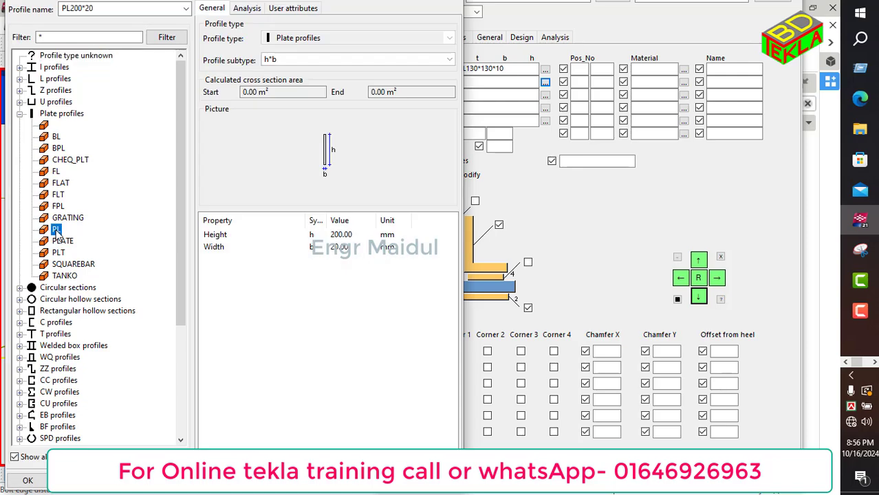
pyautogui.click(342, 237)
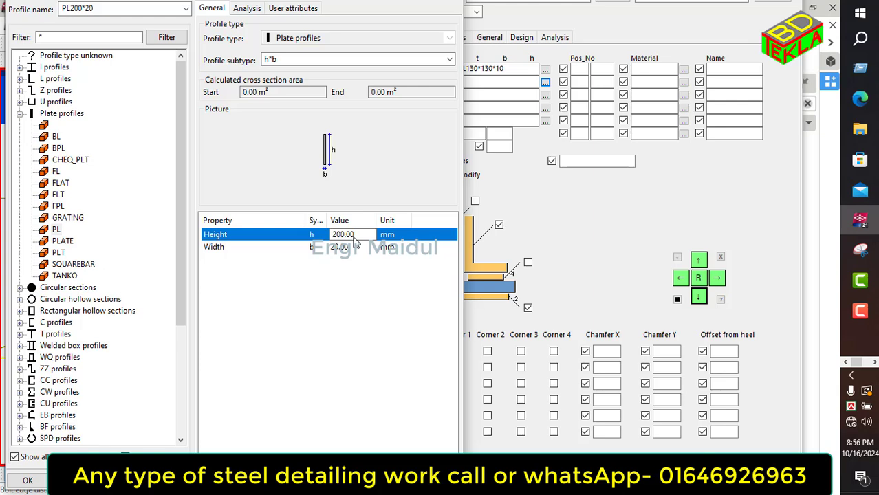
pyautogui.moveTo(357, 237); pyautogui.dragTo(329, 241)
pyautogui.write('3')
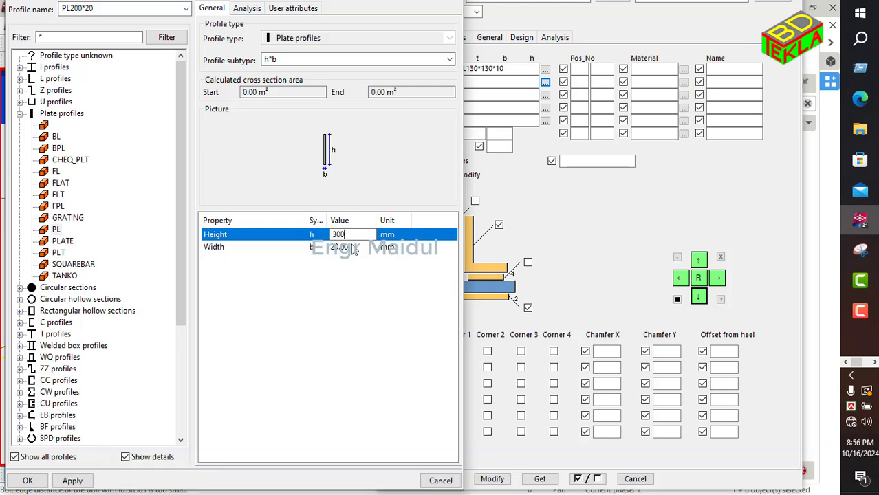
pyautogui.click(356, 247)
pyautogui.write('6')
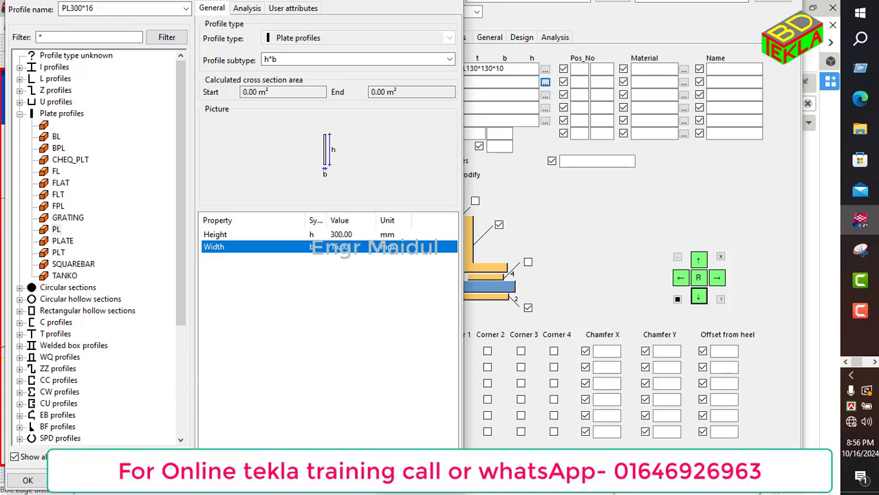
pyautogui.click(33, 482)
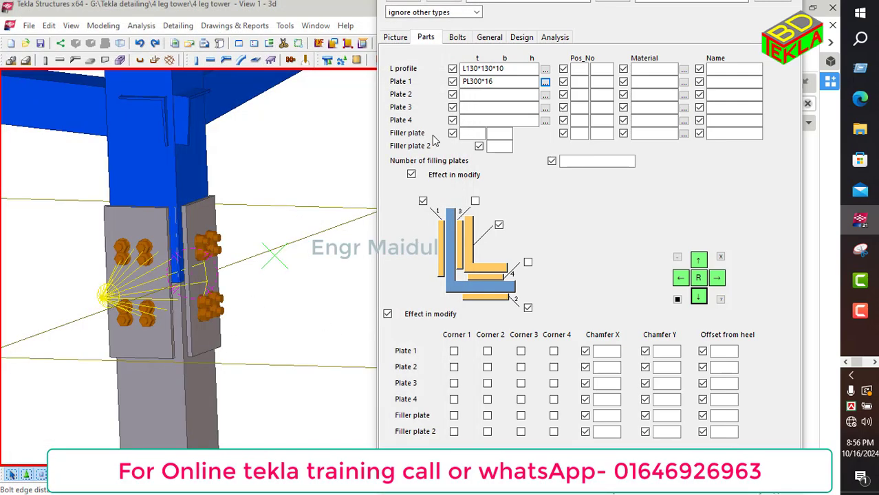
pyautogui.moveTo(504, 83); pyautogui.dragTo(436, 88)
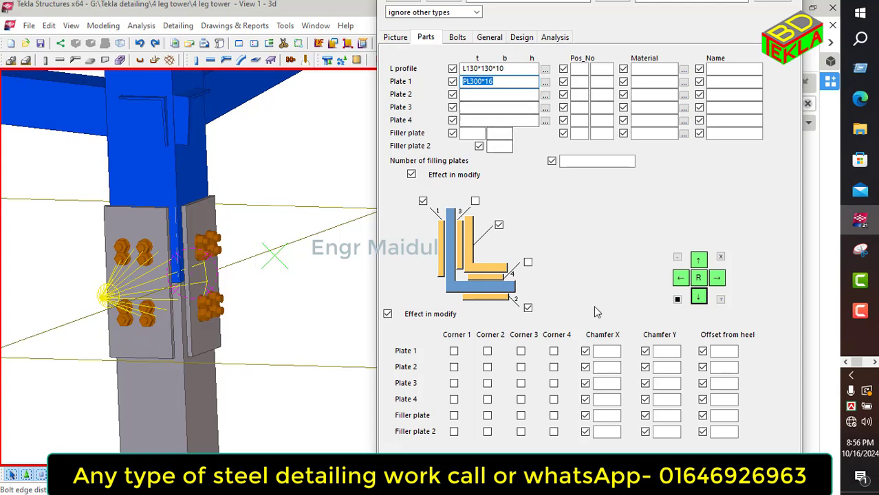
pyautogui.click(493, 480)
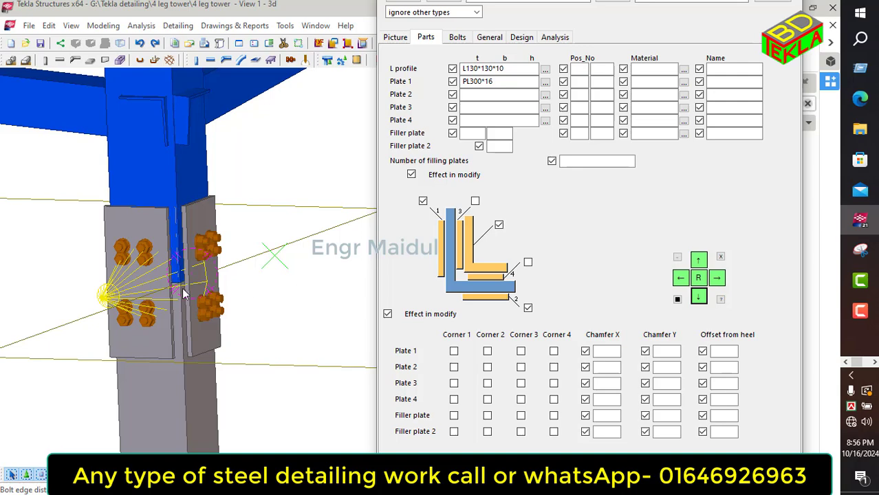
pyautogui.click(126, 286)
pyautogui.click(491, 477)
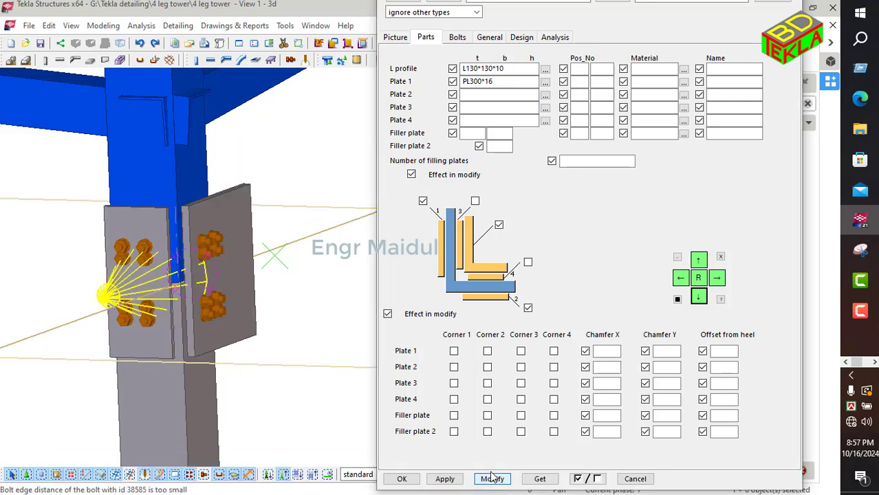
# Step: Change Plate 1 to PL150*16 and modify the connection
pyautogui.click(472, 81)
pyautogui.press('BackSpace')
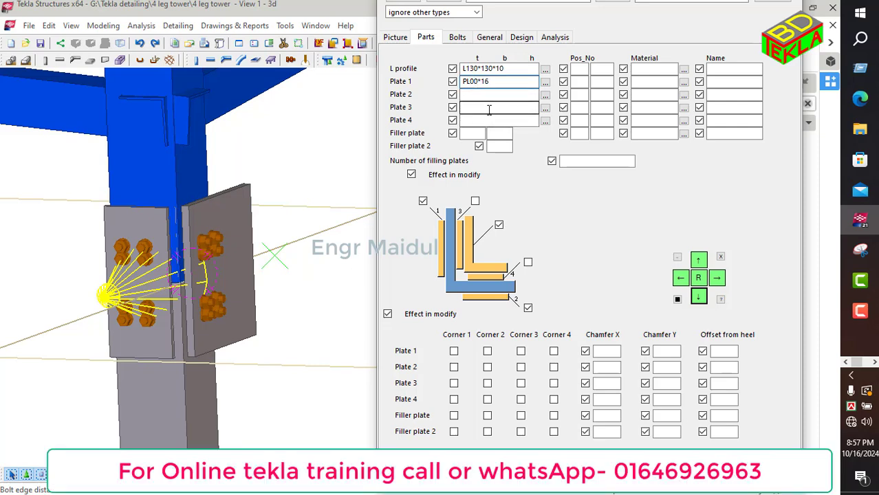
pyautogui.write('150')
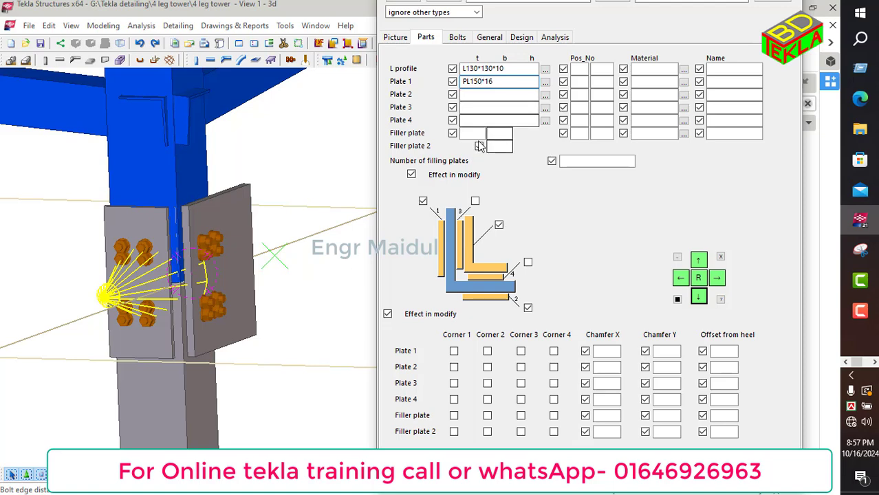
pyautogui.click(492, 478)
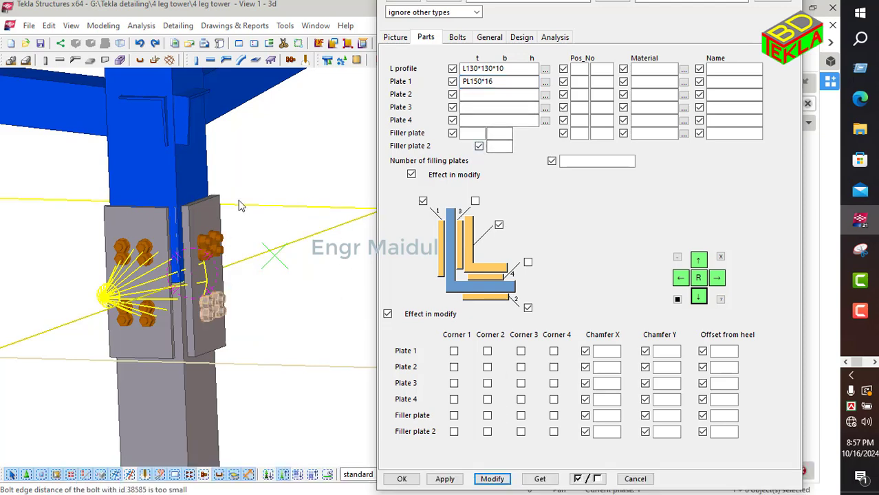
# Step: Change the splice's Plate 1 profile to PL140*16 and modify the connection
pyautogui.keyDown('ctrl'); pyautogui.moveTo(267, 244); pyautogui.dragTo(135, 247, button='middle'); pyautogui.keyUp('ctrl')
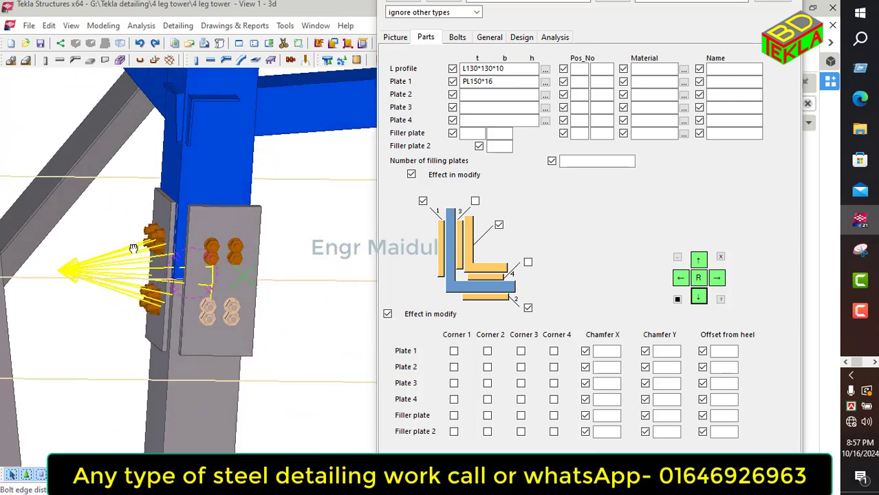
pyautogui.scroll(2, 209, 267)
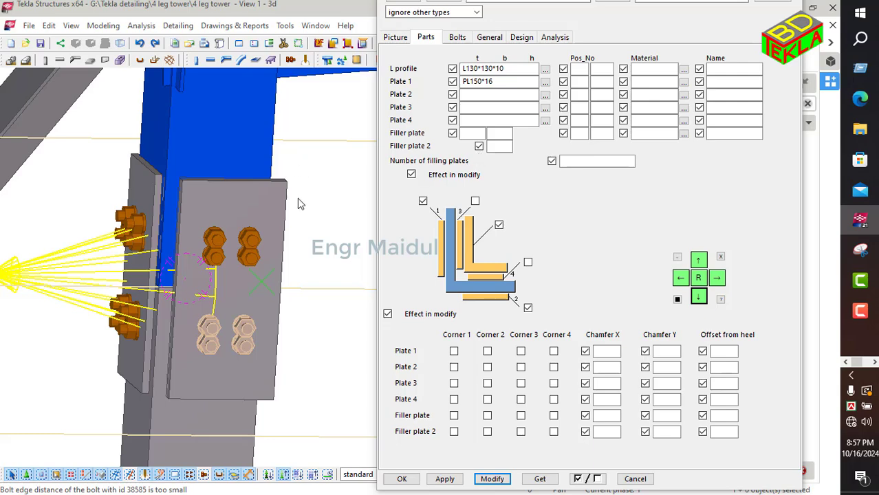
pyautogui.scroll(-2, 243, 188)
pyautogui.keyDown('ctrl'); pyautogui.moveTo(294, 199); pyautogui.dragTo(322, 200, button='middle'); pyautogui.keyUp('ctrl')
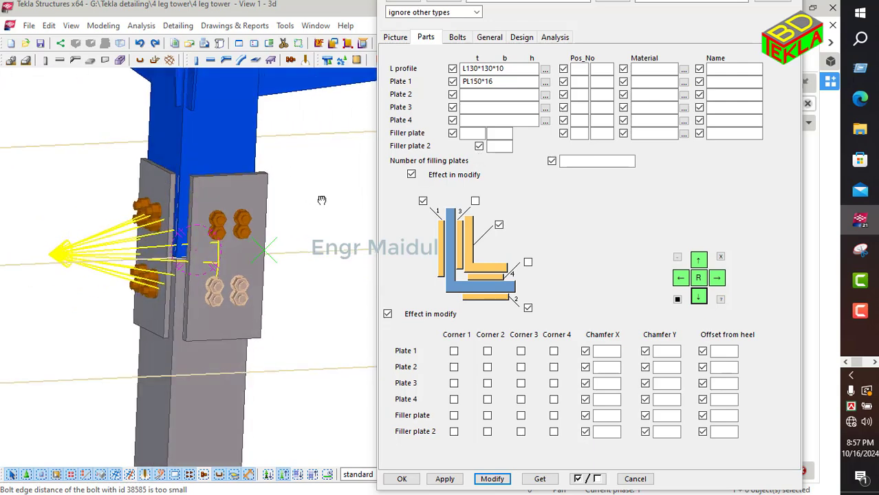
pyautogui.click(480, 83)
pyautogui.press('BackSpace')
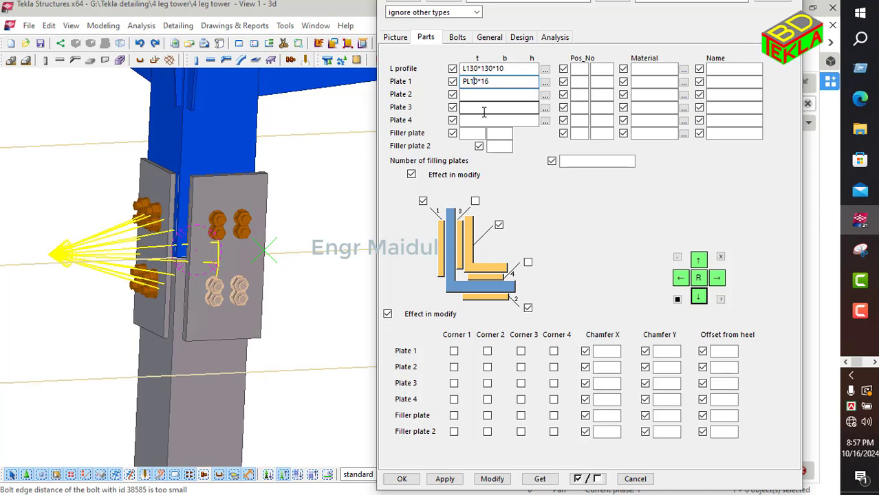
pyautogui.write('4')
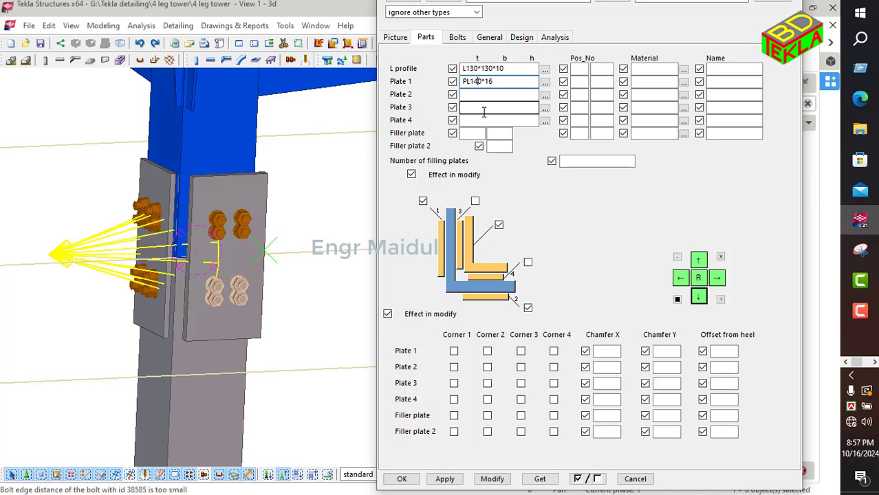
pyautogui.click(489, 478)
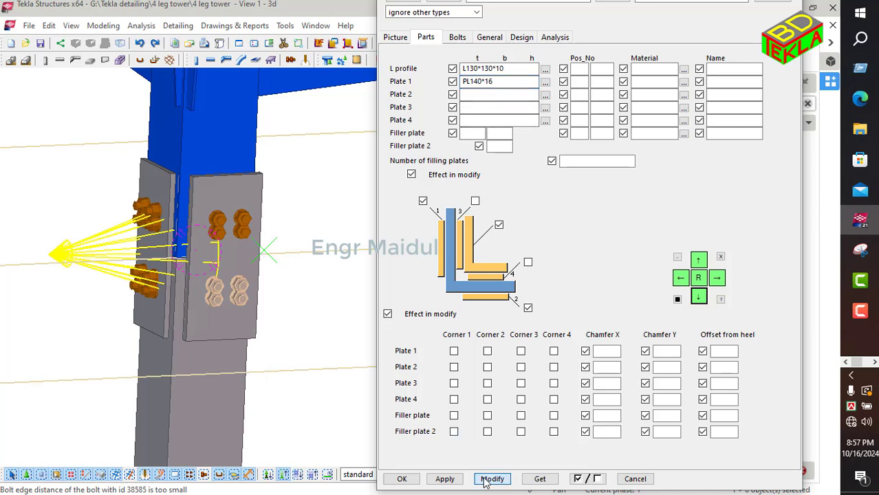
# Step: Copy the PL140*16 profile into Plate 2 and modify the connection
pyautogui.doubleClick(496, 81)
pyautogui.hotkey('ctrl', 'c')
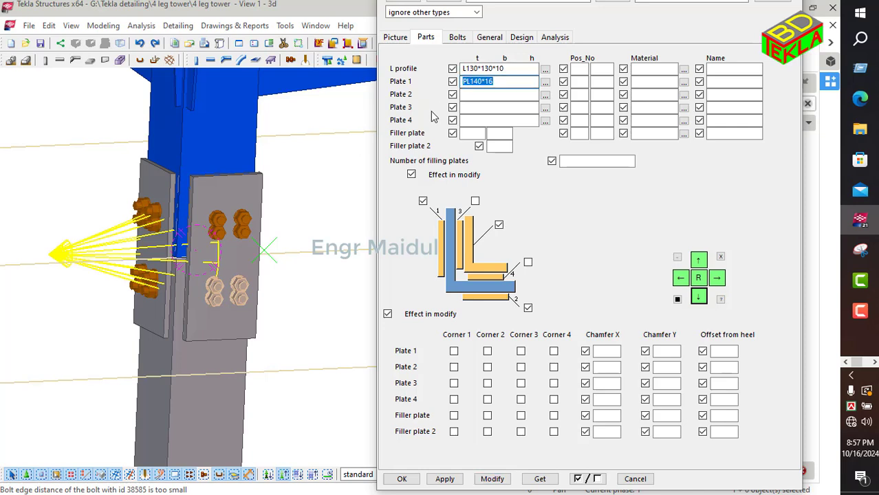
pyautogui.click(474, 94)
pyautogui.hotkey('ctrl', 'v')
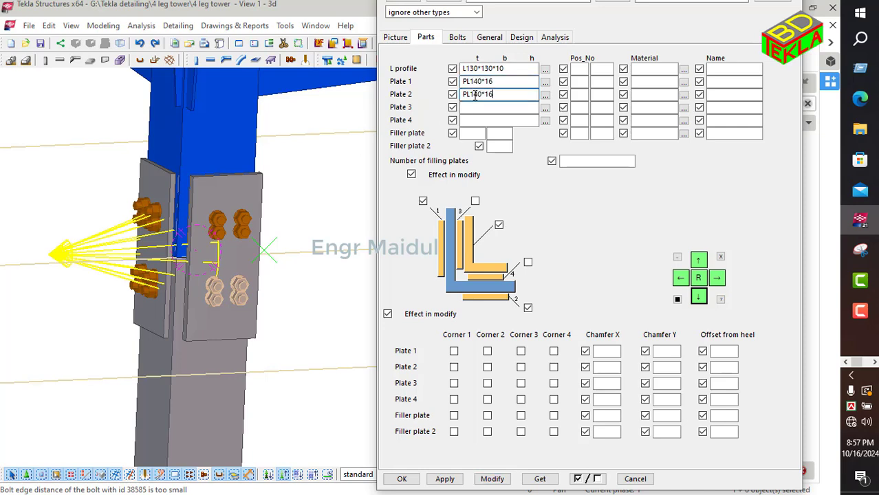
pyautogui.click(492, 479)
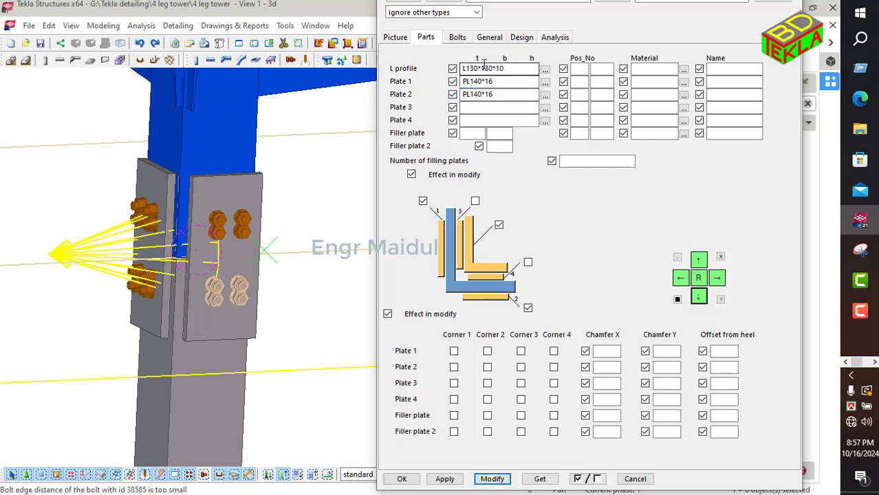
# Step: Set the splice bolts to size 20, standard 8.8XOX and tolerance 2.00
pyautogui.click(456, 37)
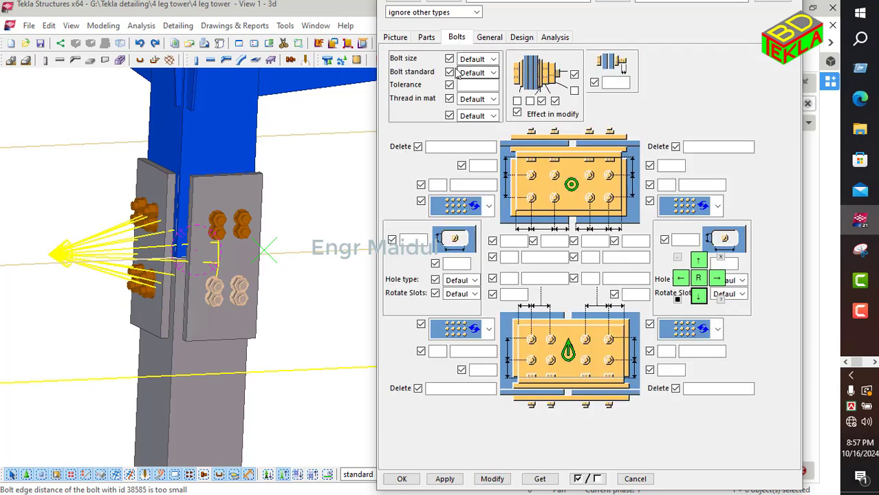
pyautogui.click(480, 61)
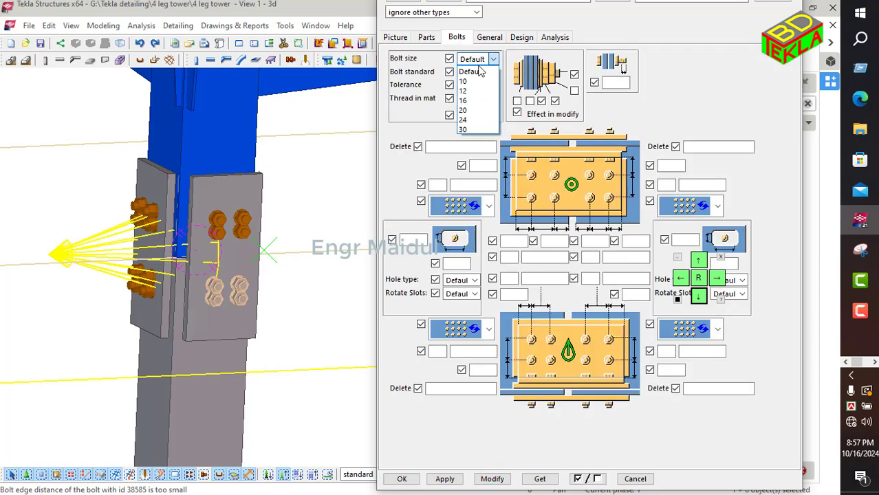
pyautogui.click(481, 67)
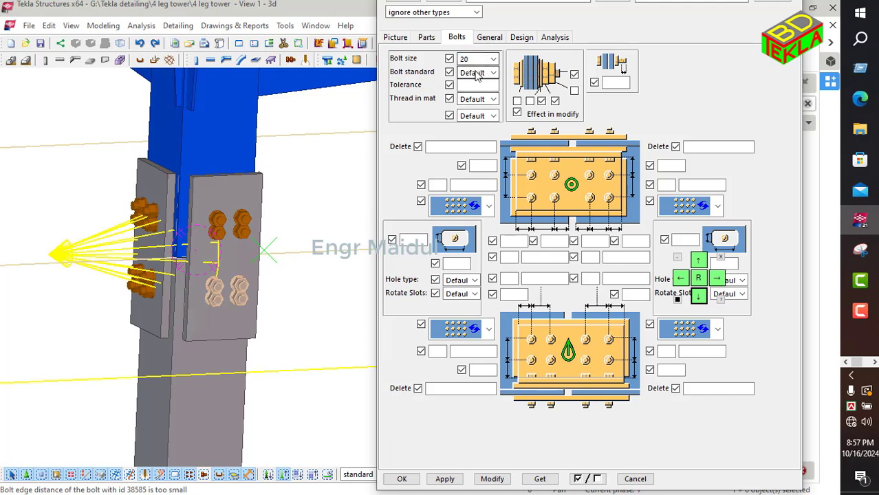
pyautogui.click(483, 73)
pyautogui.click(475, 146)
pyautogui.click(474, 84)
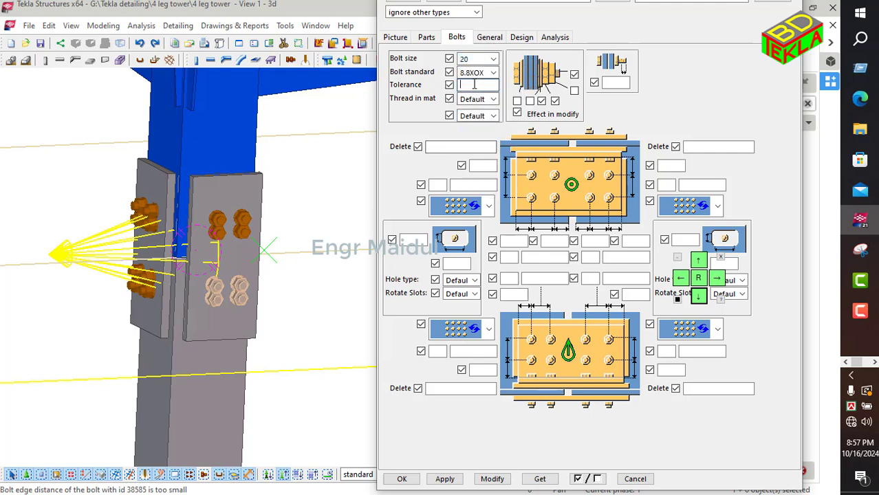
pyautogui.write('2.00')
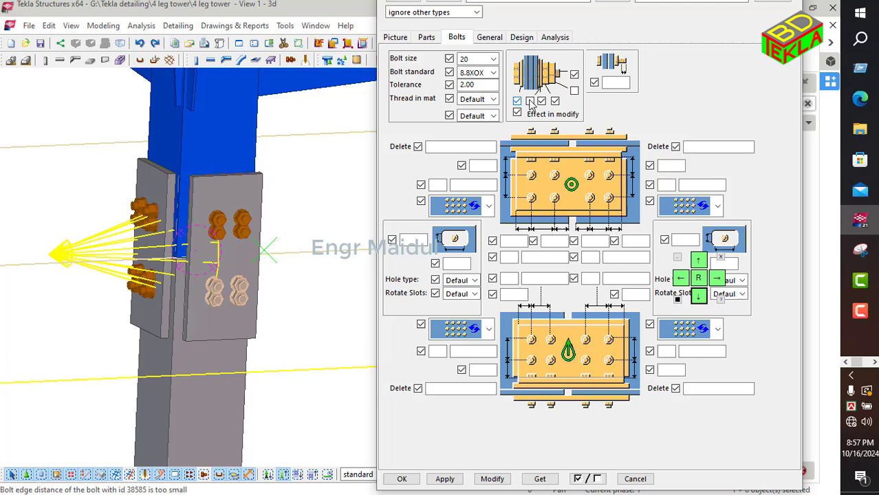
# Step: Set the upper bolt group values on both sides to 70 mm and 1 bolt
pyautogui.click(481, 167)
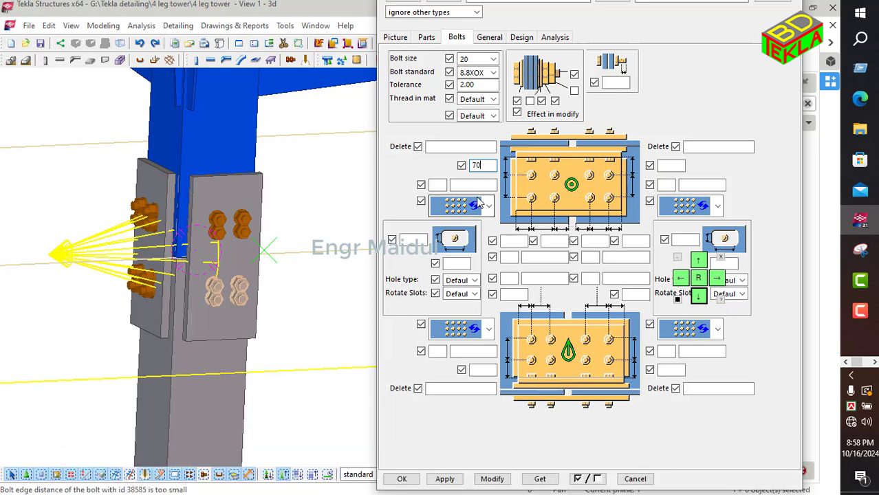
pyautogui.click(438, 185)
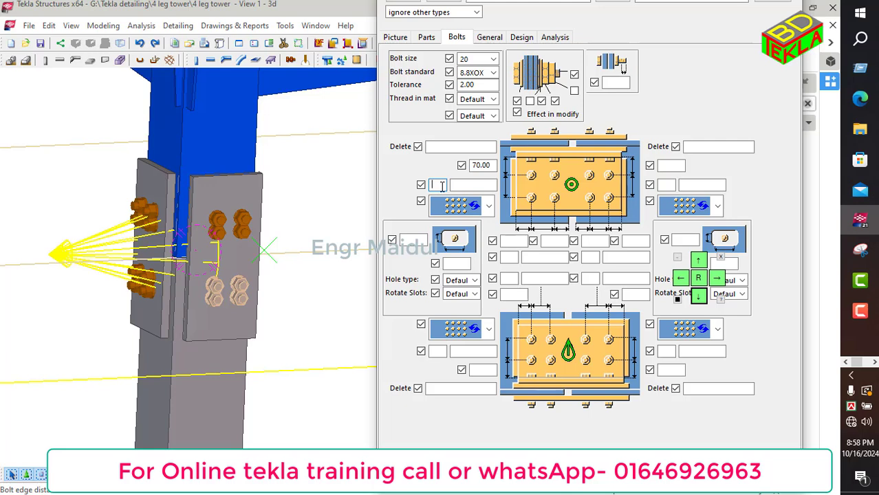
pyautogui.write('1')
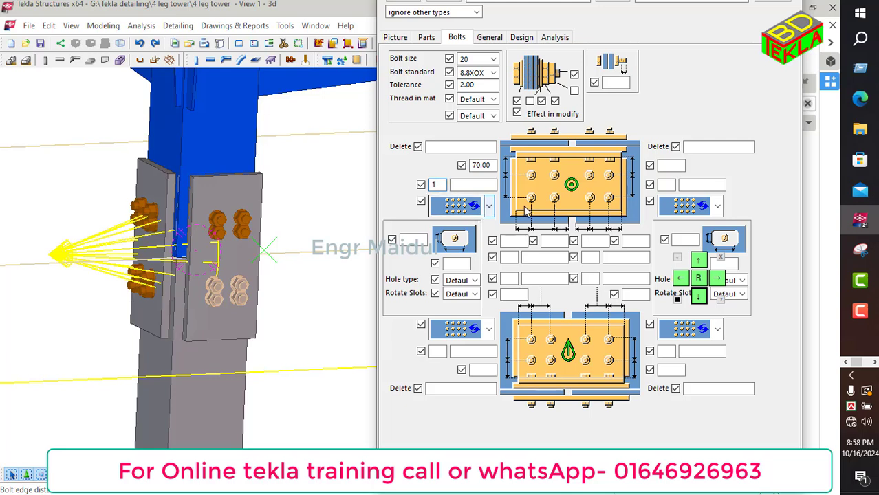
pyautogui.click(671, 167)
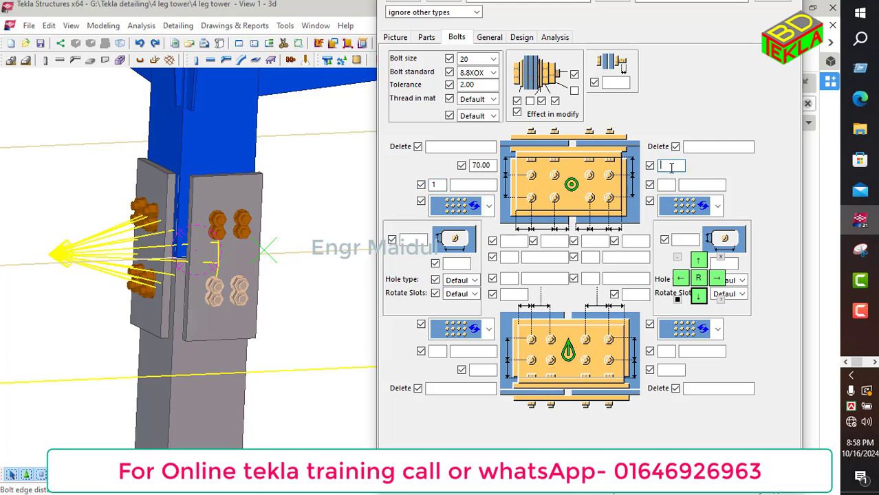
pyautogui.write('70.00')
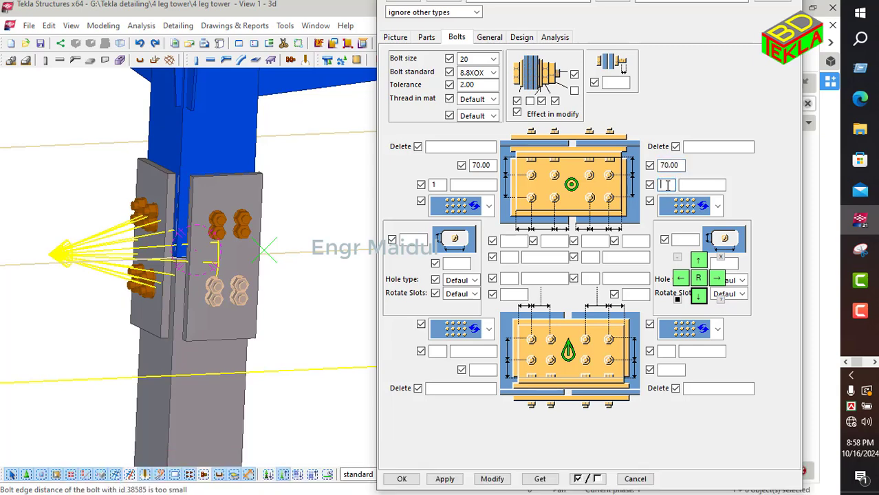
pyautogui.write('1')
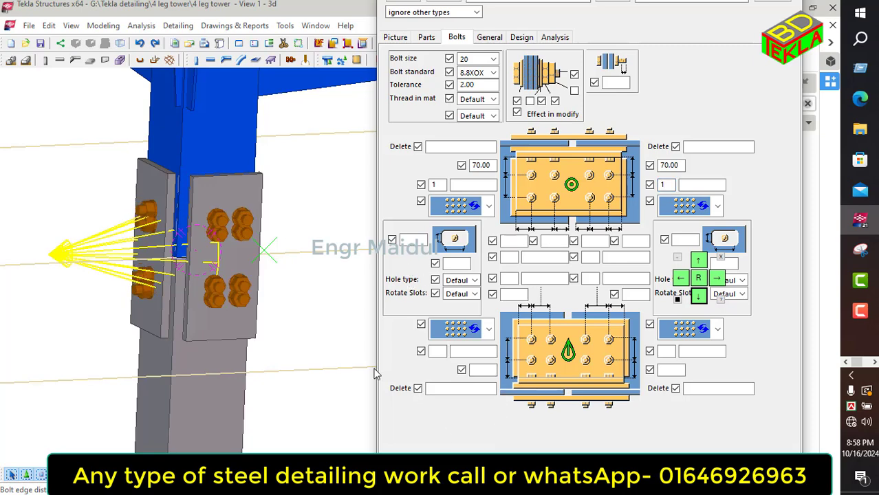
# Step: Set the first bolt group's edge distance to 35 mm with 3 bolts at 60 60 spacing, then modify the connection
pyautogui.keyDown('ctrl'); pyautogui.moveTo(277, 329); pyautogui.dragTo(352, 324, button='middle'); pyautogui.keyUp('ctrl')
pyautogui.scroll(2, 140, 296)
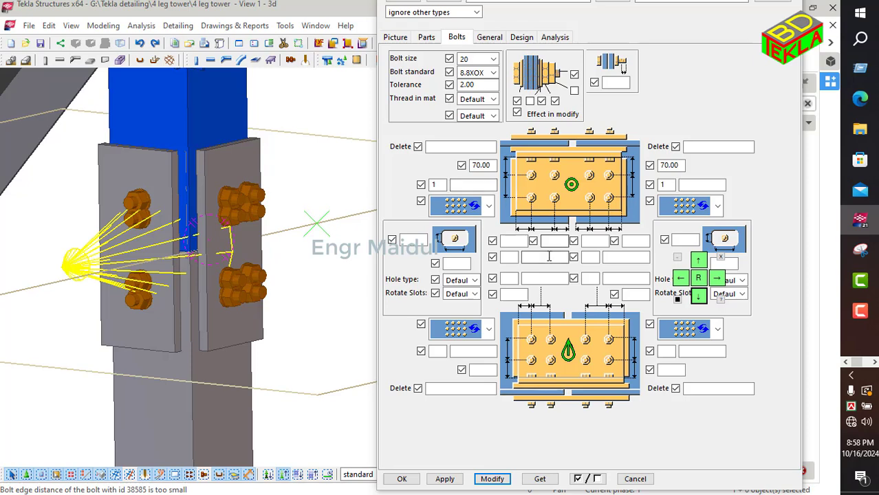
pyautogui.click(514, 240)
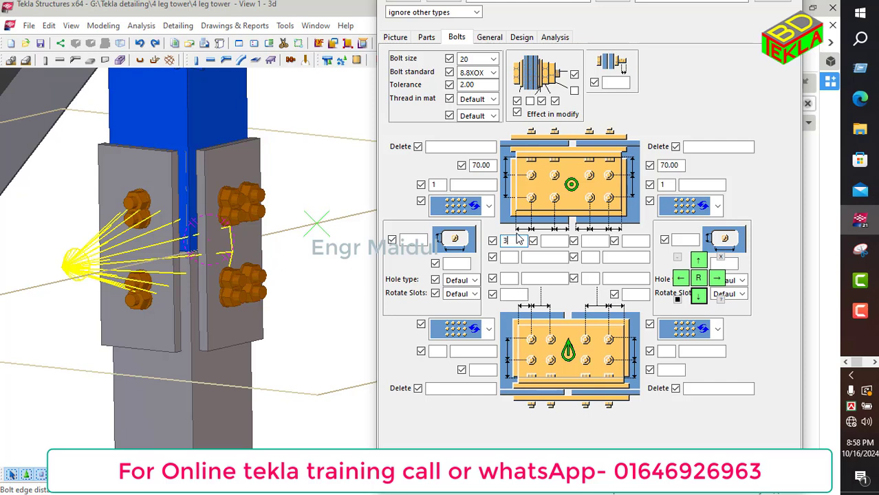
pyautogui.write('35')
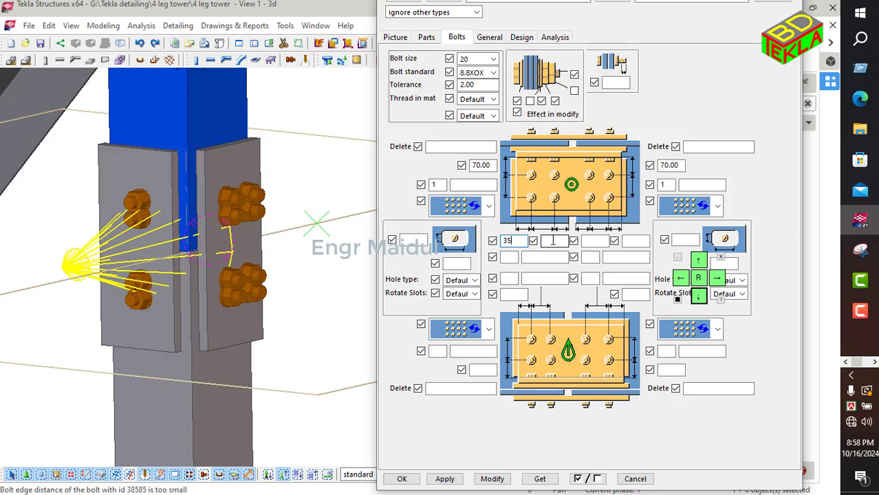
pyautogui.click(512, 257)
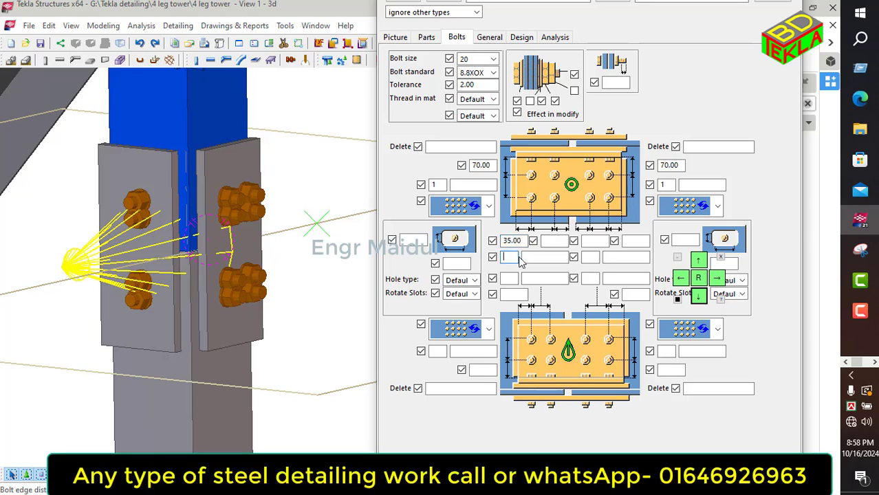
pyautogui.write('3')
pyautogui.click(542, 257)
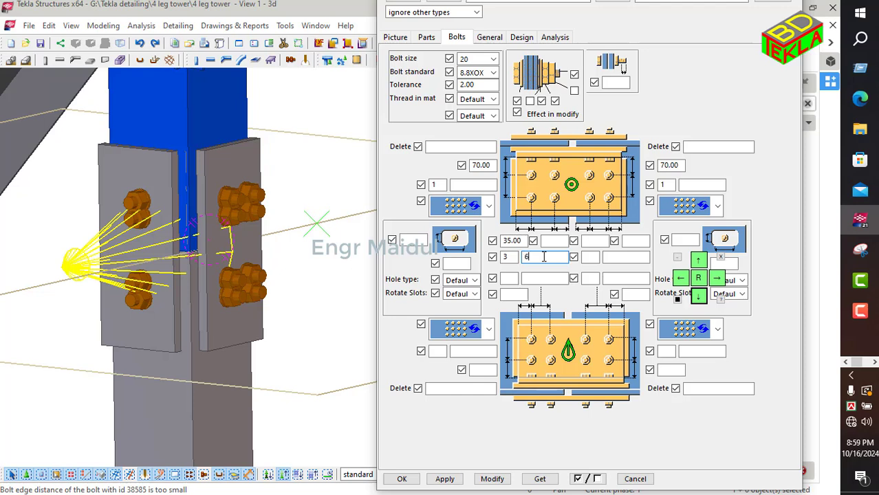
pyautogui.write('60 60')
pyautogui.click(491, 479)
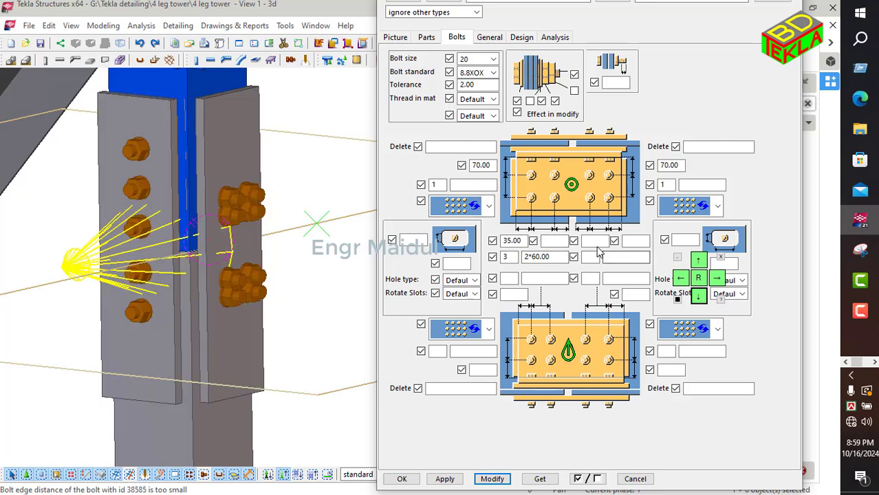
# Step: Set the two inner bolt edge distances to 30 mm each
pyautogui.click(561, 243)
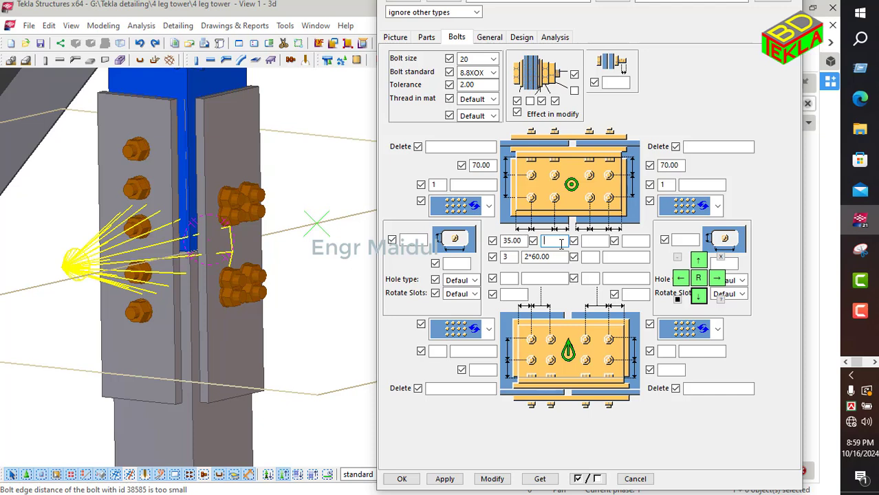
pyautogui.write('30')
pyautogui.click(602, 242)
pyautogui.write('39')
pyautogui.press('BackSpace')
pyautogui.write('0')
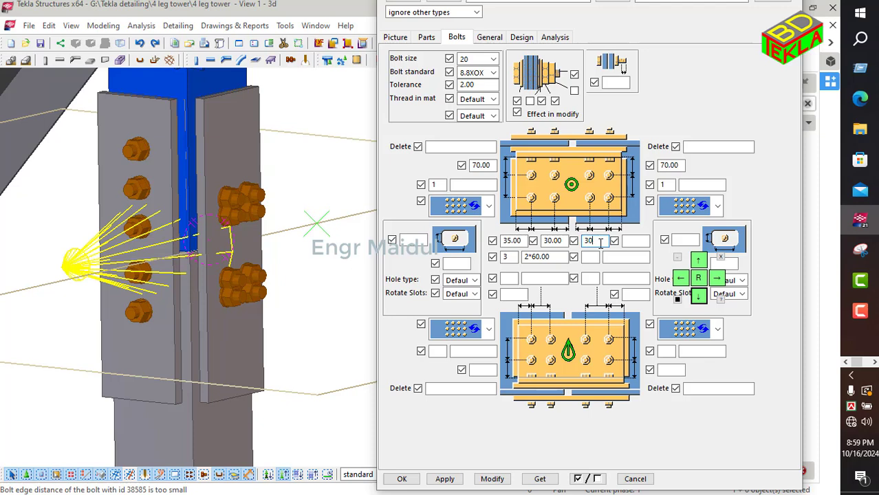
# Step: Set the outer edge distance to 35 mm and the second bolt group to 3 bolts at 60 60 spacing, then modify
pyautogui.click(635, 241)
pyautogui.write('35')
pyautogui.click(591, 257)
pyautogui.write('3')
pyautogui.click(618, 257)
pyautogui.write('6')
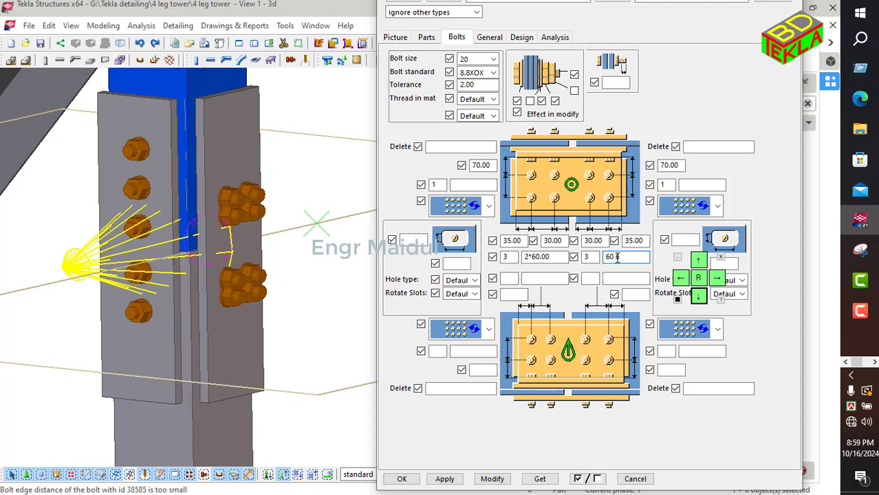
pyautogui.write('0 60')
pyautogui.click(493, 479)
# Step: Set the lower edge distance to 35 mm and the lower-left bolt group to 3 bolts at 60 mm spacing
pyautogui.click(135, 281)
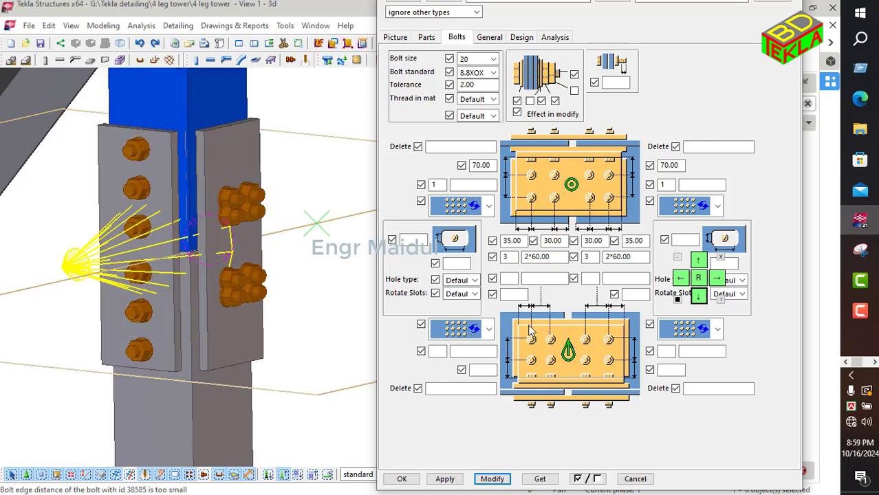
pyautogui.click(516, 294)
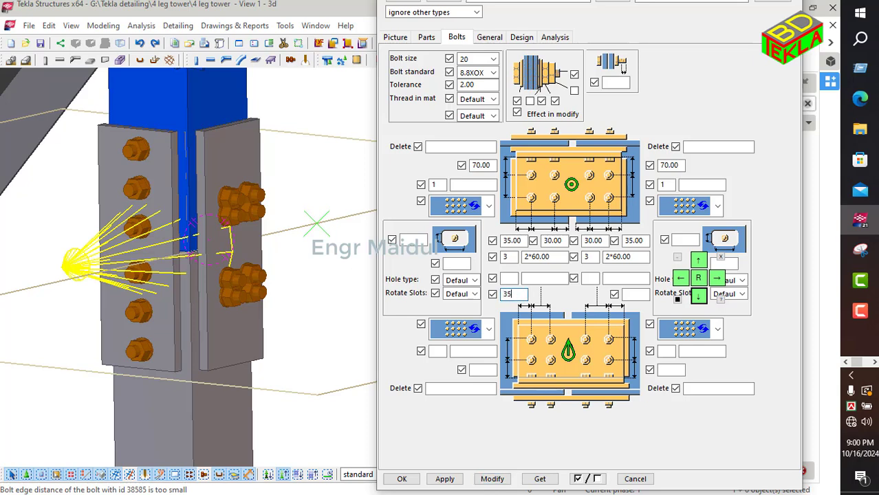
pyautogui.write('35')
pyautogui.click(509, 279)
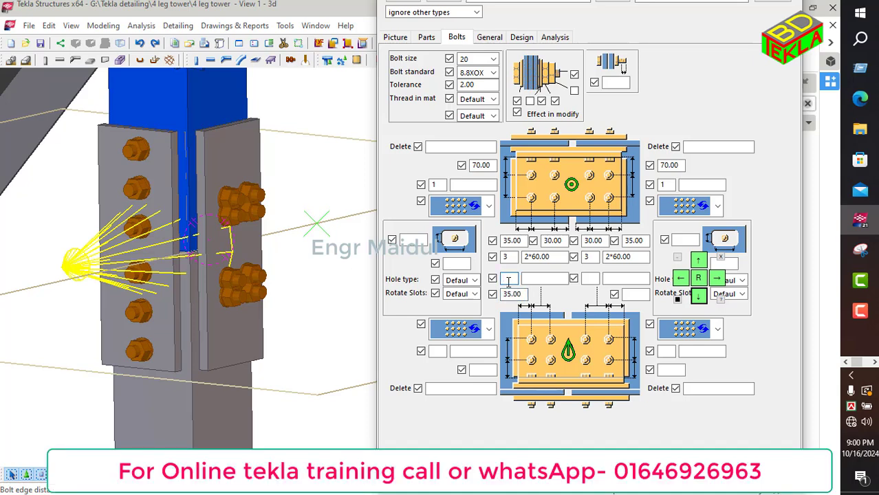
pyautogui.click(541, 279)
pyautogui.write('60 60')
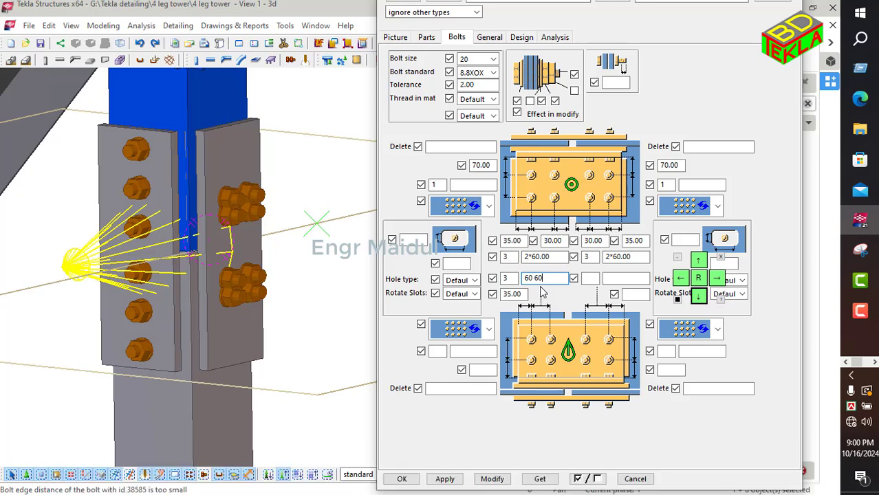
# Step: Set the lower-right bolt group to 3 bolts at 60 mm spacing with a 35 mm edge distance
pyautogui.click(591, 279)
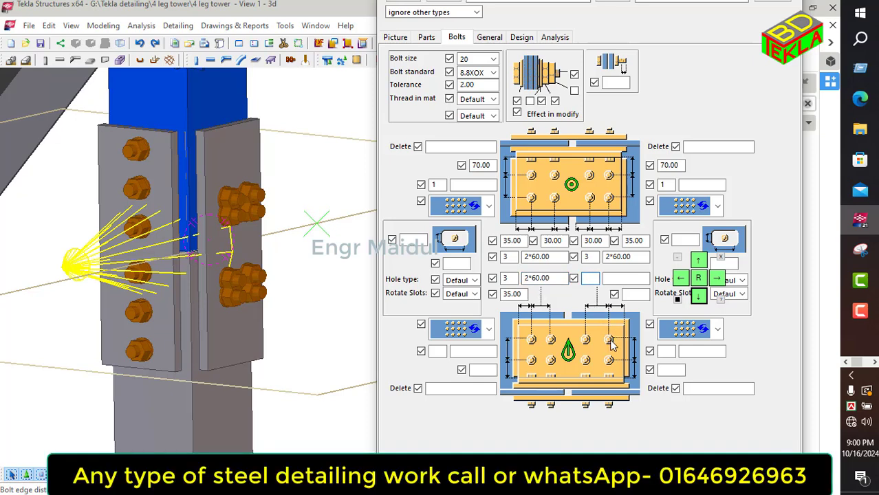
pyautogui.write('3')
pyautogui.click(614, 280)
pyautogui.write('60 60')
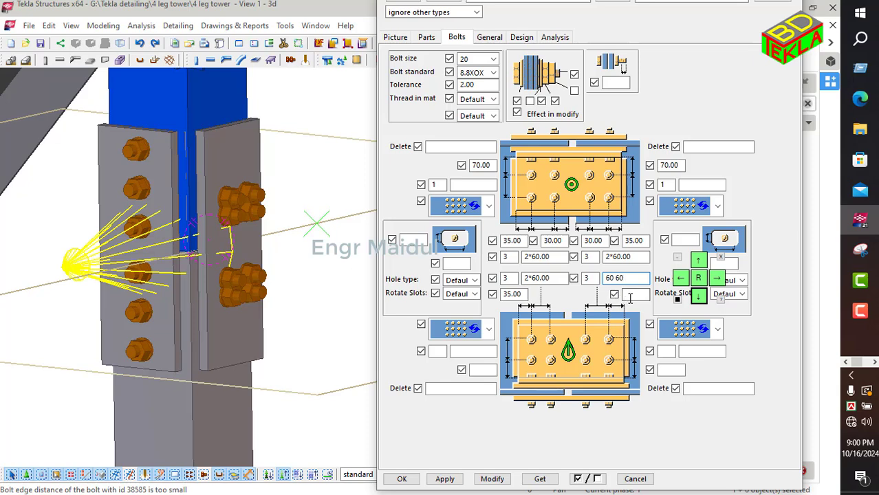
pyautogui.click(629, 295)
pyautogui.write('35')
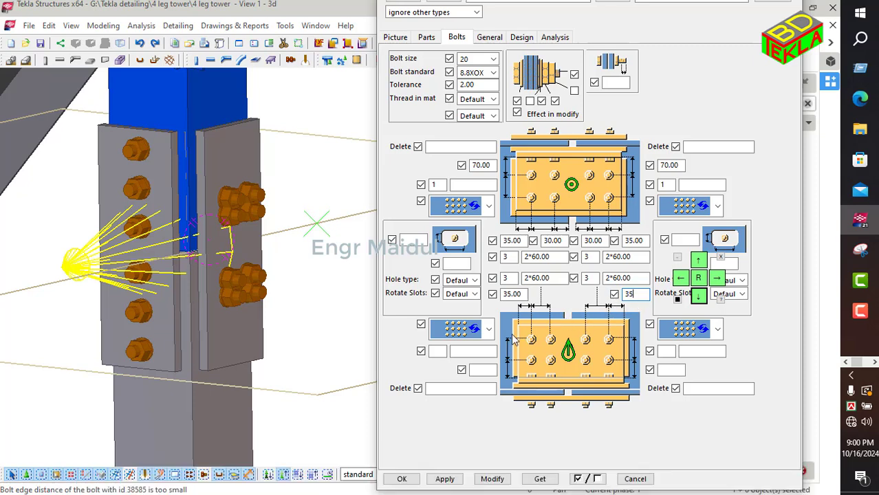
# Step: Set the lower bolt-group offset fields on both sides to 70 mm and 1, like the upper groups
pyautogui.click(484, 372)
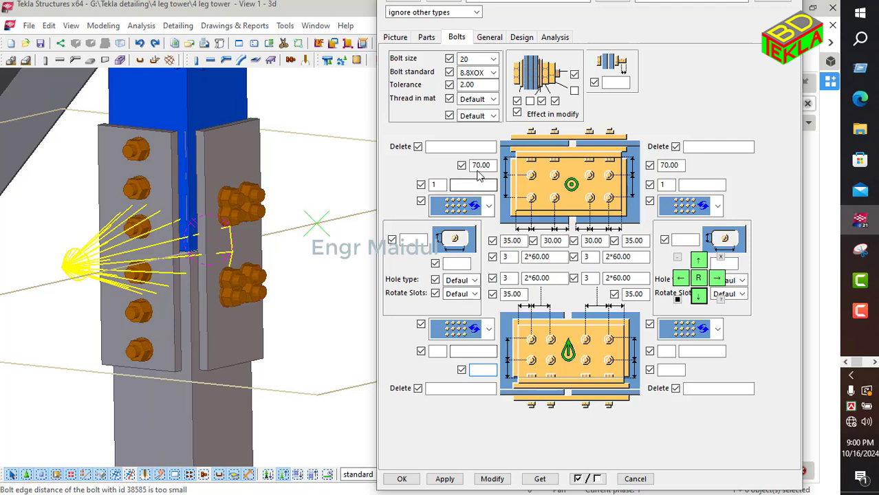
pyautogui.write('7')
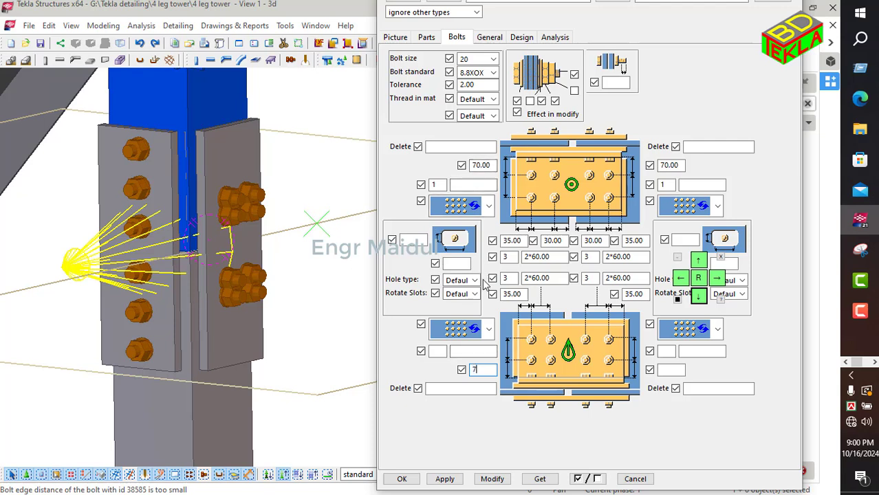
pyautogui.write('0')
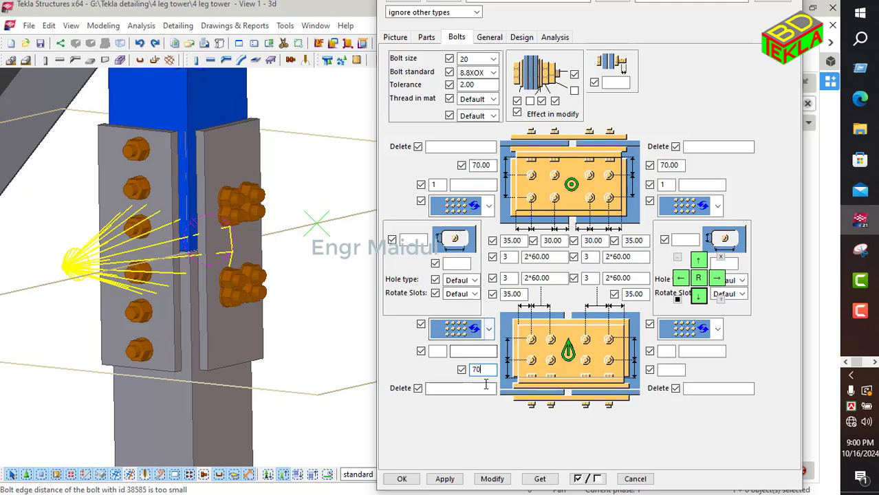
pyautogui.click(438, 352)
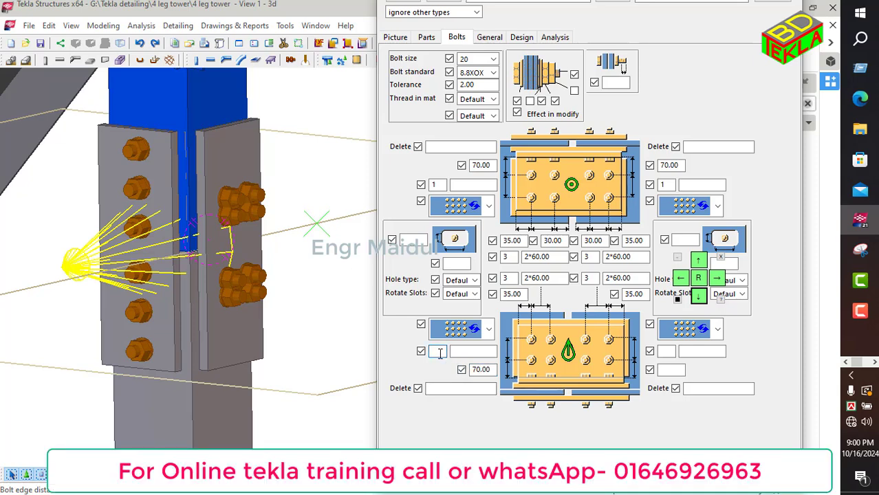
pyautogui.write('1')
pyautogui.click(668, 370)
pyautogui.write('70')
pyautogui.click(665, 352)
pyautogui.write('1')
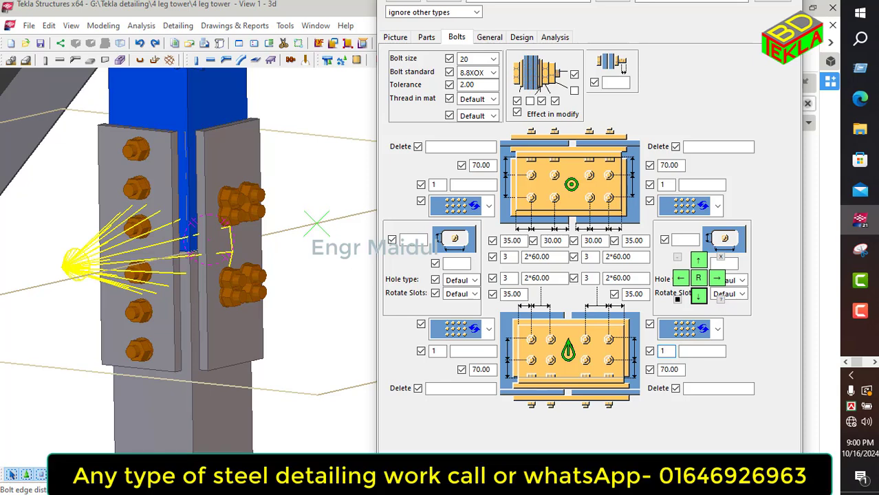
# Step: Modify the selected L splice with the new bolt layout, inspect the joint, and close the dialog with OK
pyautogui.click(541, 473)
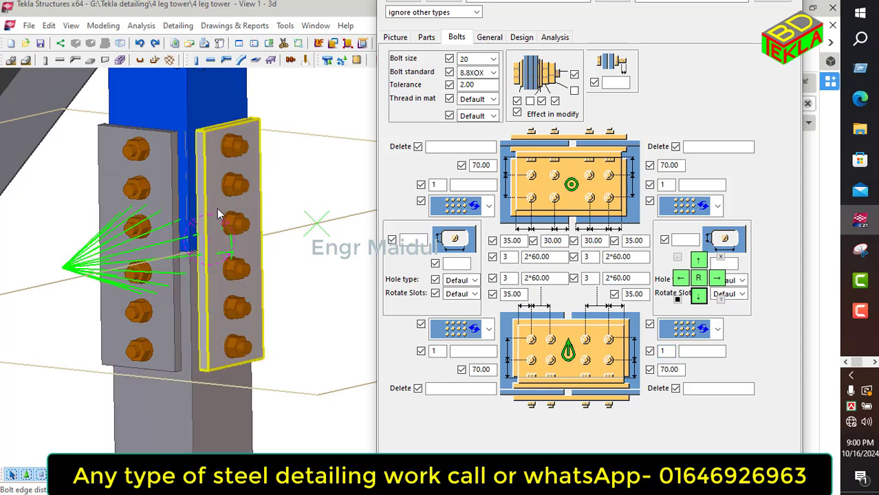
pyautogui.scroll(-5, 218, 209)
pyautogui.moveTo(103, 329); pyautogui.dragTo(242, 227, button='middle')
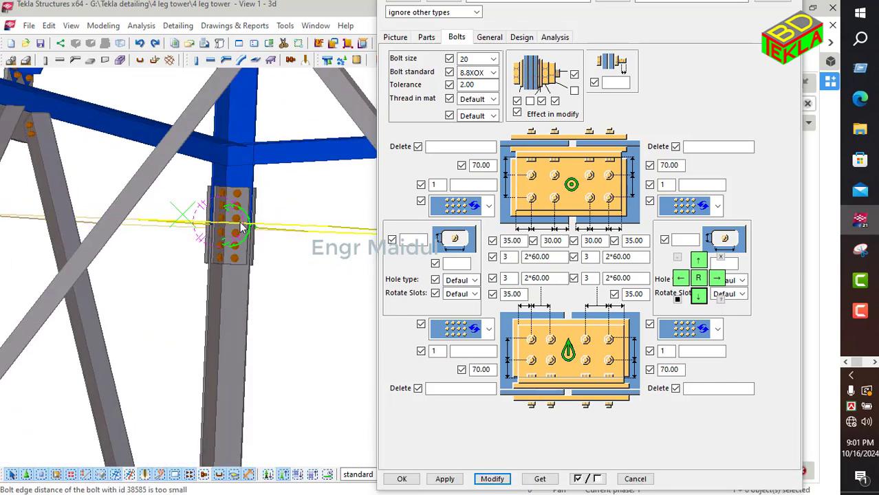
pyautogui.scroll(8, 234, 220)
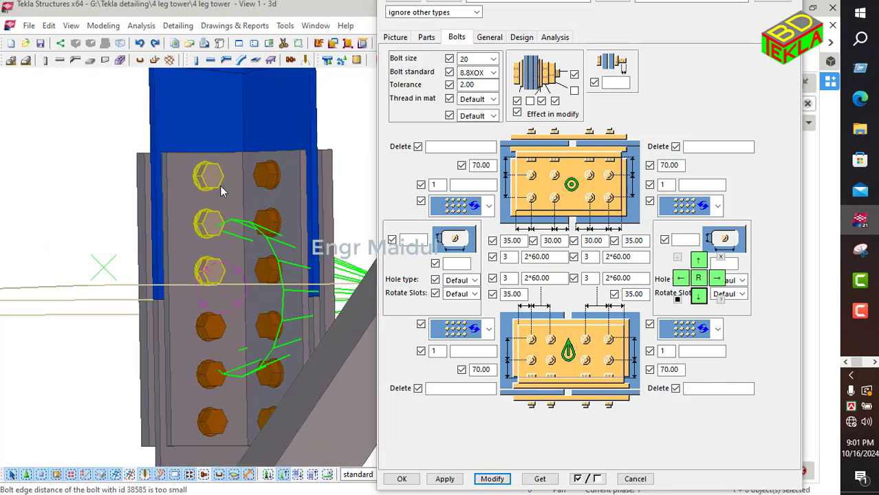
pyautogui.scroll(2, 220, 192)
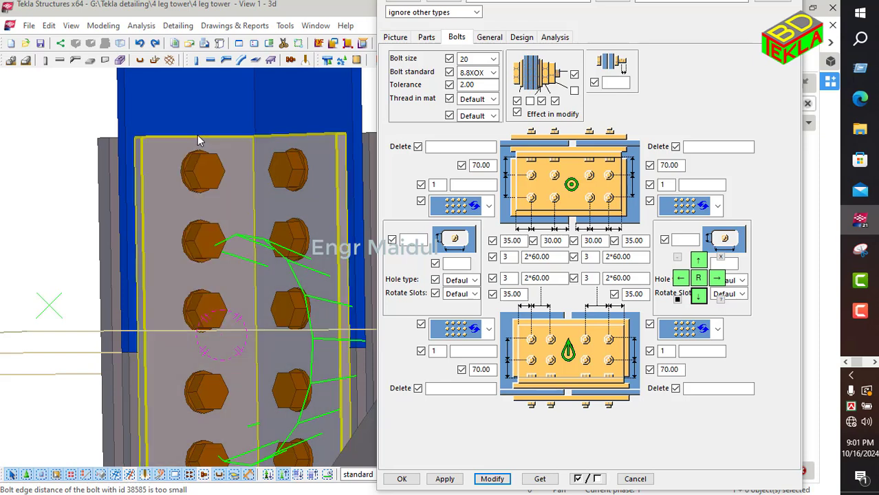
pyautogui.scroll(-2, 182, 151)
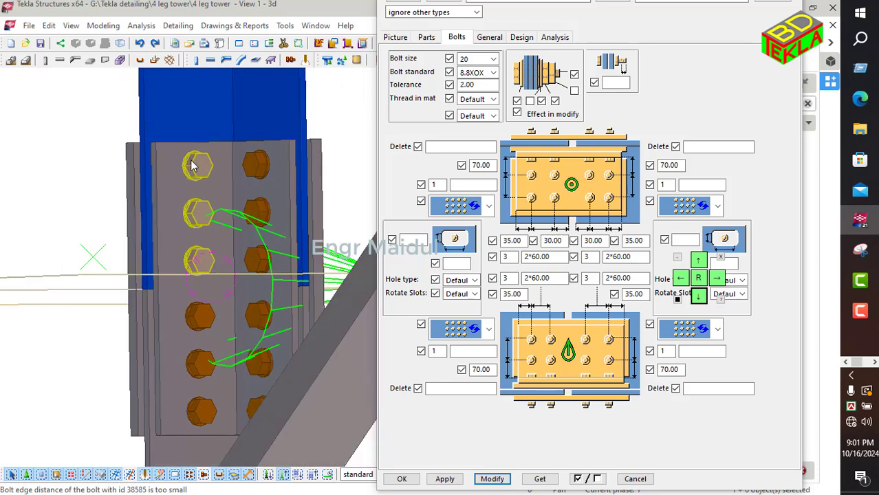
pyautogui.scroll(-5, 194, 172)
pyautogui.keyDown('ctrl'); pyautogui.moveTo(147, 231); pyautogui.dragTo(248, 301, button='middle'); pyautogui.keyUp('ctrl')
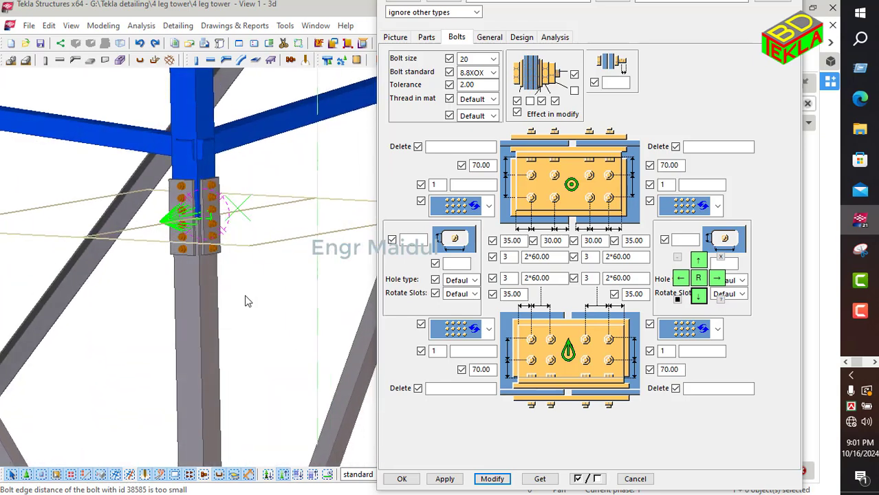
pyautogui.scroll(-2, 256, 303)
pyautogui.click(402, 480)
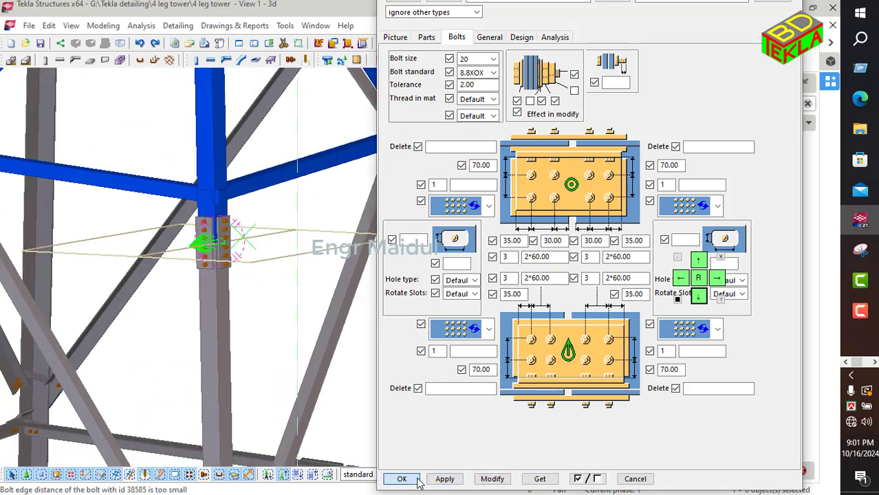
# Step: Add an L splice (175) connection at another tower leg joint by picking the upper and lower leg parts
pyautogui.scroll(-2, 290, 289)
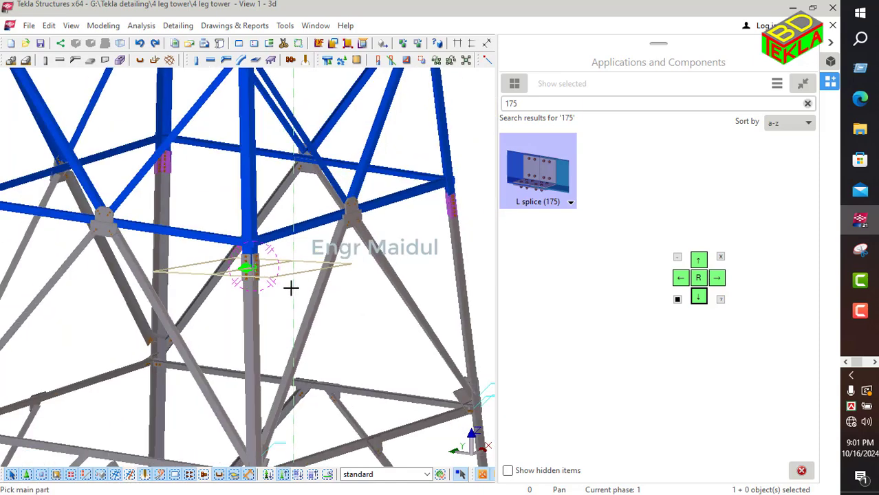
pyautogui.scroll(-2, 292, 288)
pyautogui.moveTo(391, 285); pyautogui.dragTo(433, 298, button='middle')
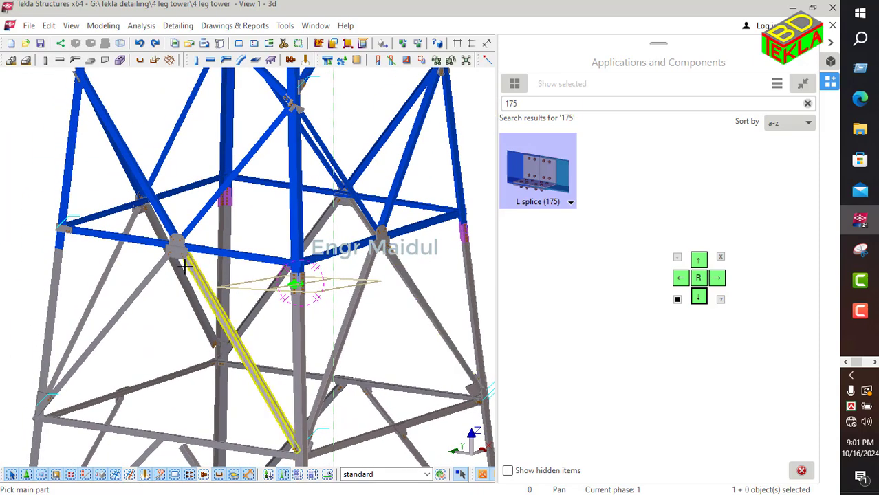
pyautogui.scroll(6, 198, 251)
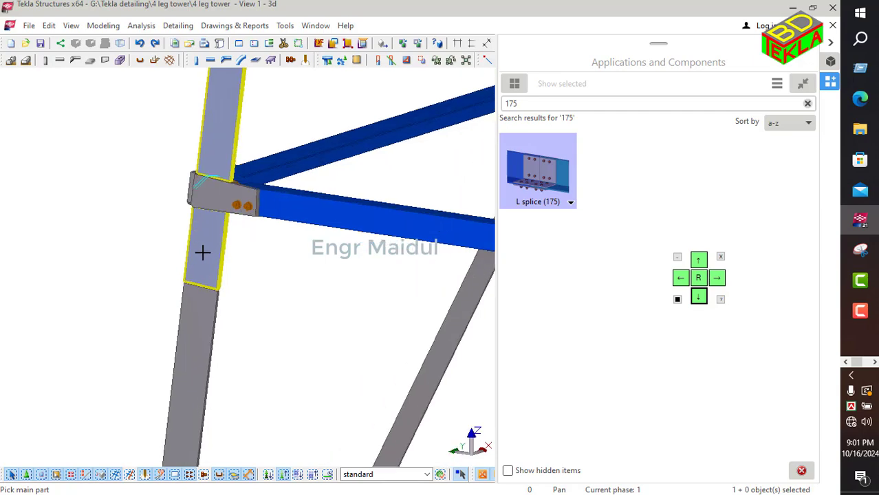
pyautogui.click(203, 252)
pyautogui.click(196, 310)
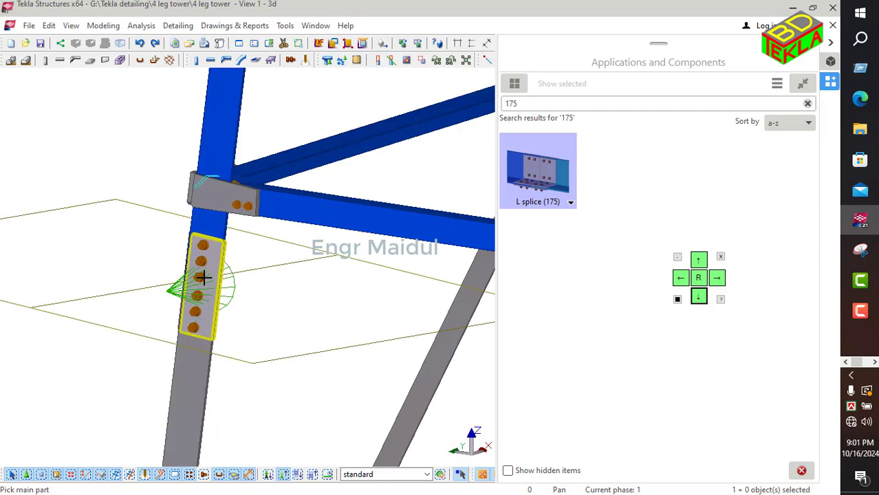
pyautogui.scroll(-10, 201, 278)
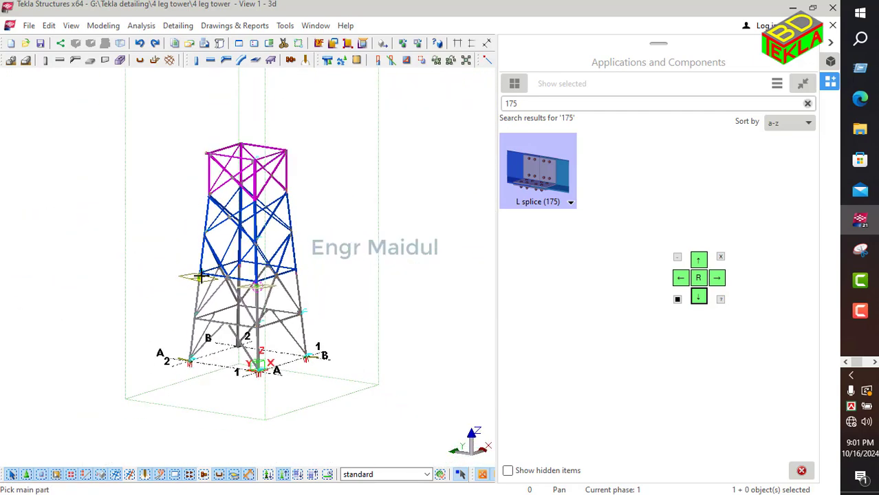
pyautogui.rightClick(350, 208)
pyautogui.click(364, 214)
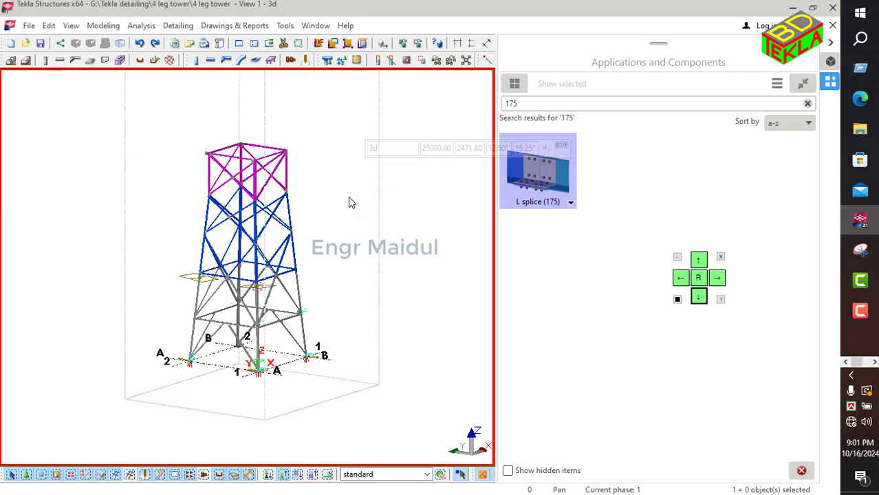